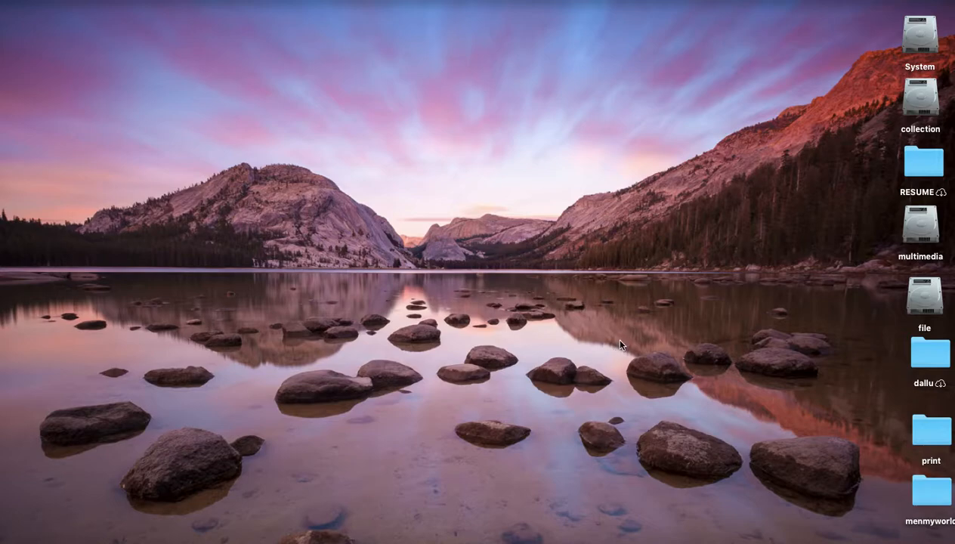
- Open Microsoft Excel, create a blank workbook and zoom the sheet to 140%
{"action": "left_click", "coordinate": [604, 538]}
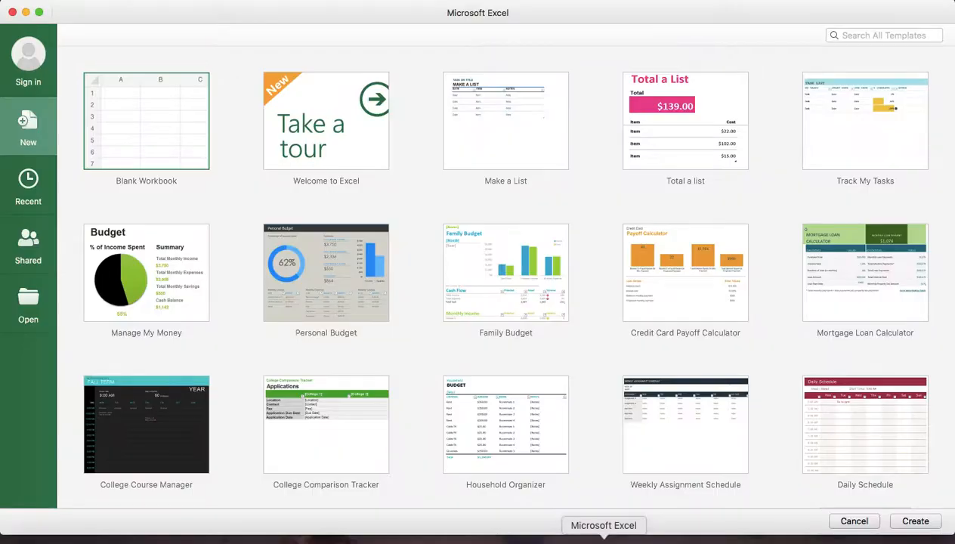
{"action": "left_click", "coordinate": [915, 521]}
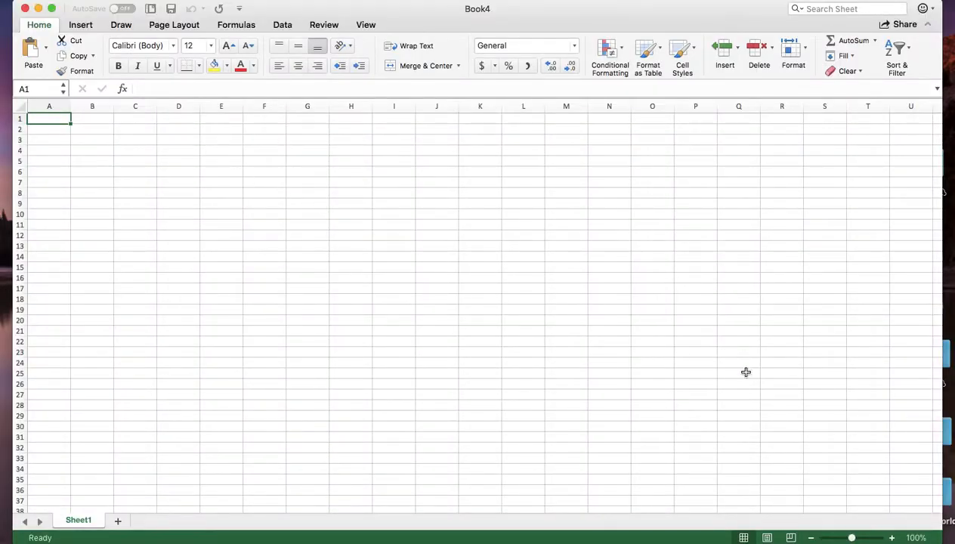
{"action": "left_click", "coordinate": [892, 538]}
{"action": "left_click", "coordinate": [892, 538]}
{"action": "left_click", "coordinate": [892, 538]}
{"action": "left_click", "coordinate": [893, 538]}
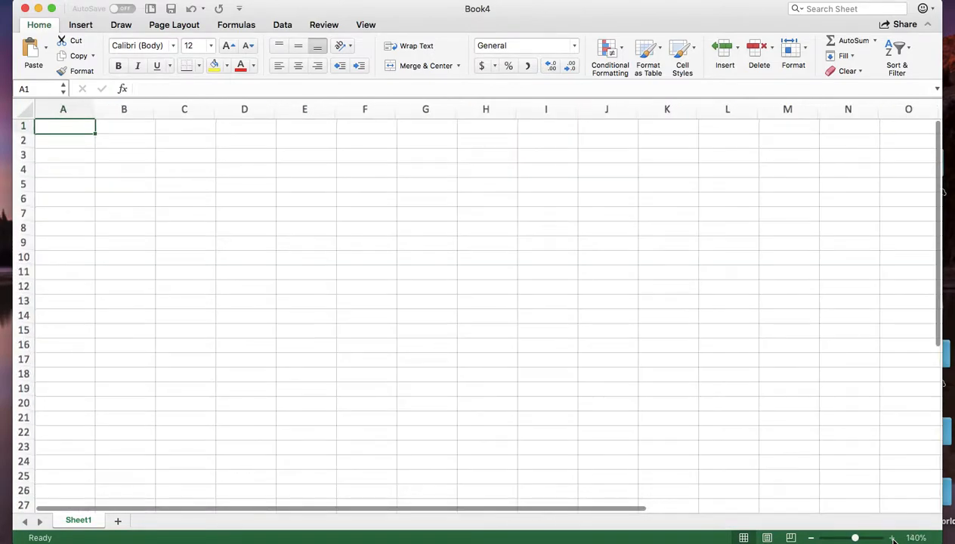
- Enter the values 45, 43, 56, 76, 87, 34, 54, 45 and 235 down cells D3 to D11
{"action": "left_click", "coordinate": [245, 154]}
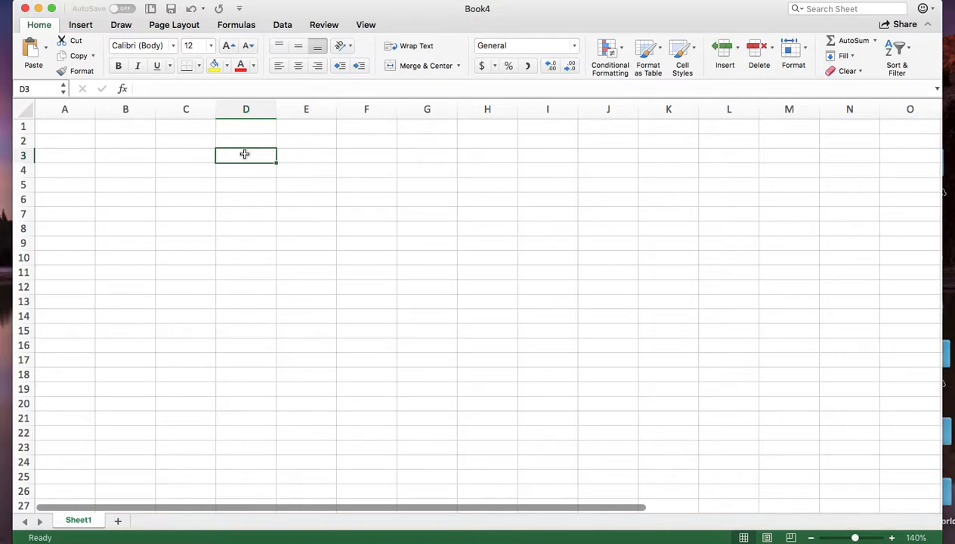
{"action": "type", "text": "45"}
{"action": "key", "text": "Return"}
{"action": "type", "text": "43"}
{"action": "key", "text": "Return"}
{"action": "type", "text": "56"}
{"action": "key", "text": "Return"}
{"action": "type", "text": "76"}
{"action": "key", "text": "Return"}
{"action": "type", "text": "87"}
{"action": "key", "text": "Return"}
{"action": "type", "text": "34"}
{"action": "key", "text": "Return"}
{"action": "type", "text": "5445"}
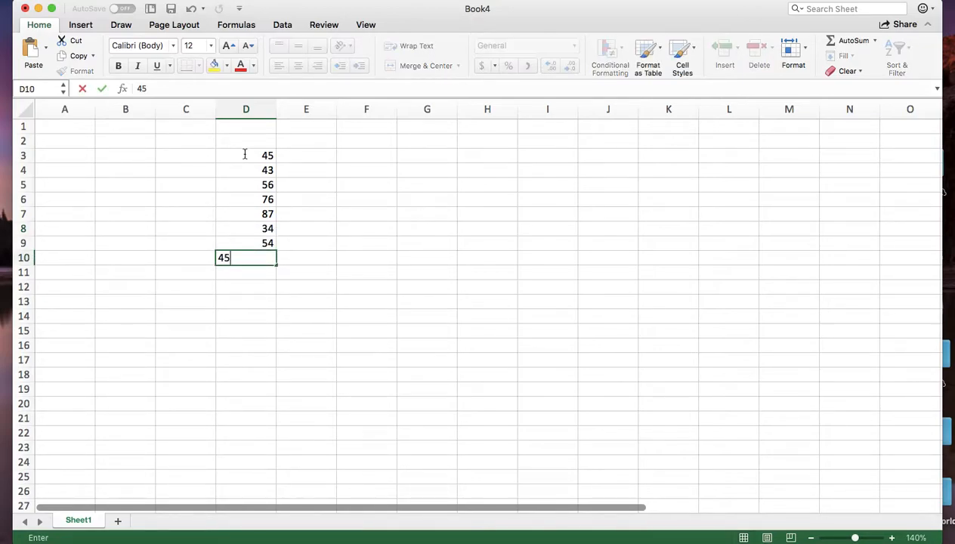
{"action": "key", "text": "Return"}
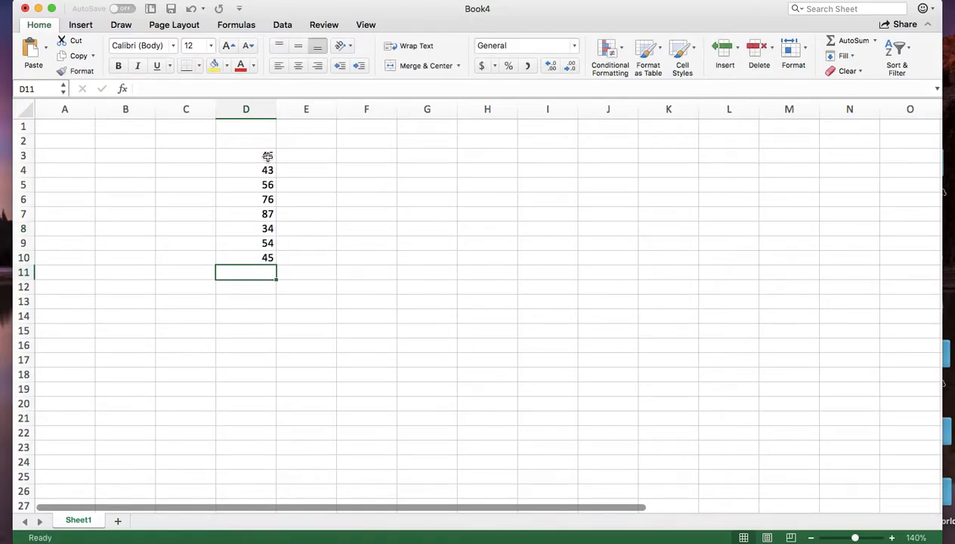
{"action": "type", "text": "235"}
{"action": "key", "text": "Return"}
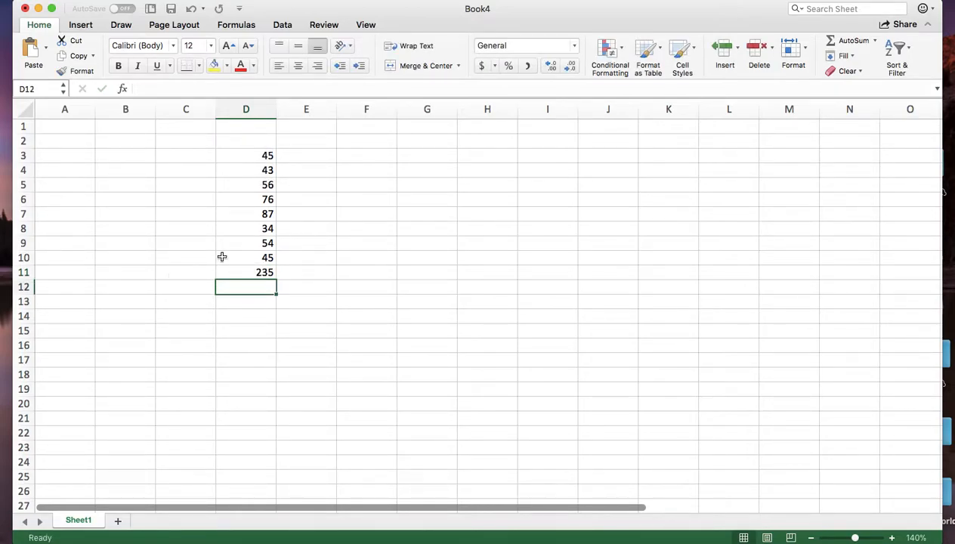
- Enter the label Total in cell C12, beside the cell directly below the numbers
{"action": "left_click", "coordinate": [180, 292]}
{"action": "type", "text": "Total"}
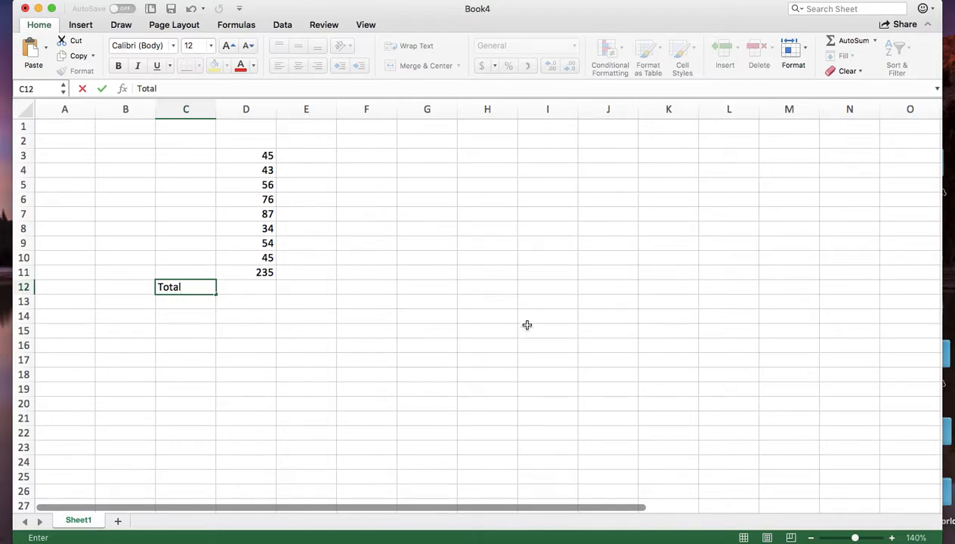
{"action": "key", "text": "Tab"}
- Write the formula =sum(d3:d11) by hand in cell D12 to add up the column of numbers
{"action": "type", "text": "="}
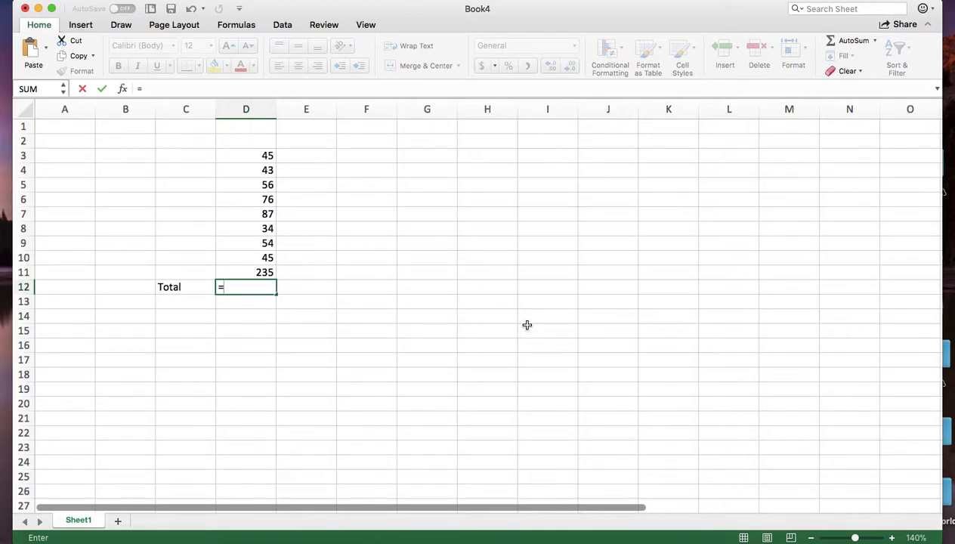
{"action": "type", "text": "sum("}
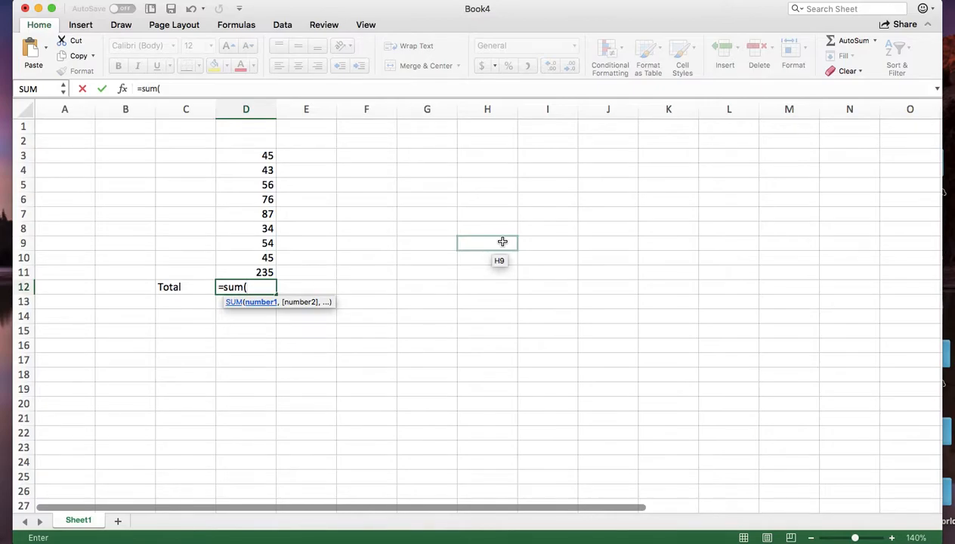
{"action": "type", "text": "d3:"}
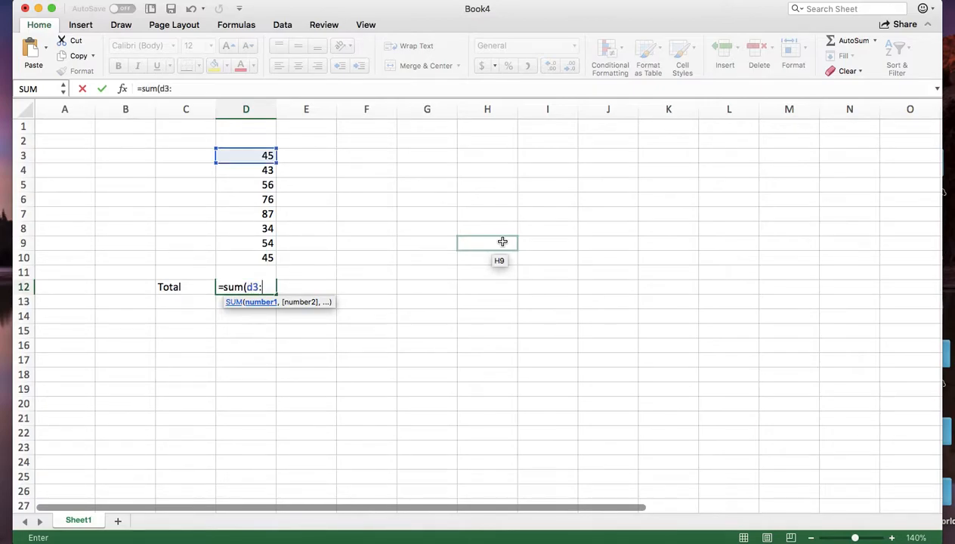
{"action": "type", "text": "d1"}
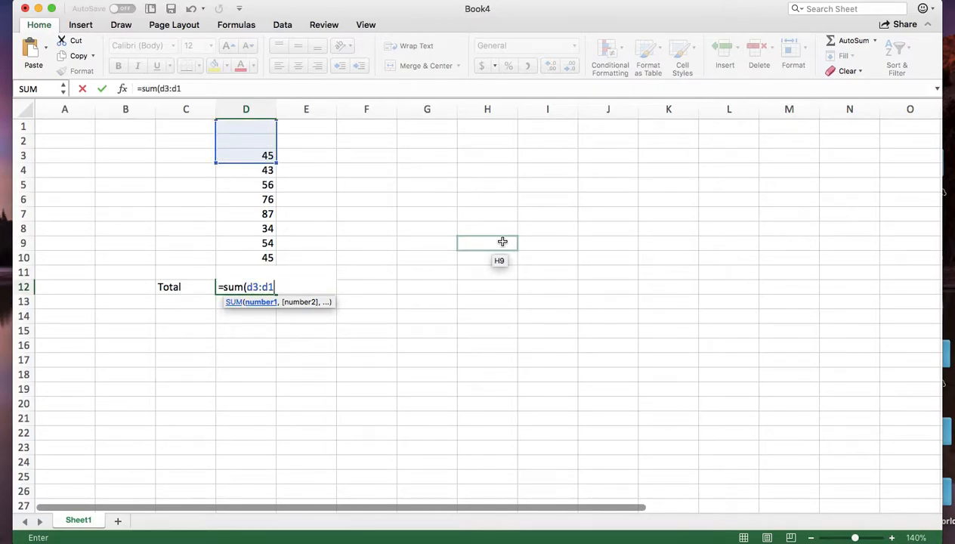
{"action": "type", "text": "1)"}
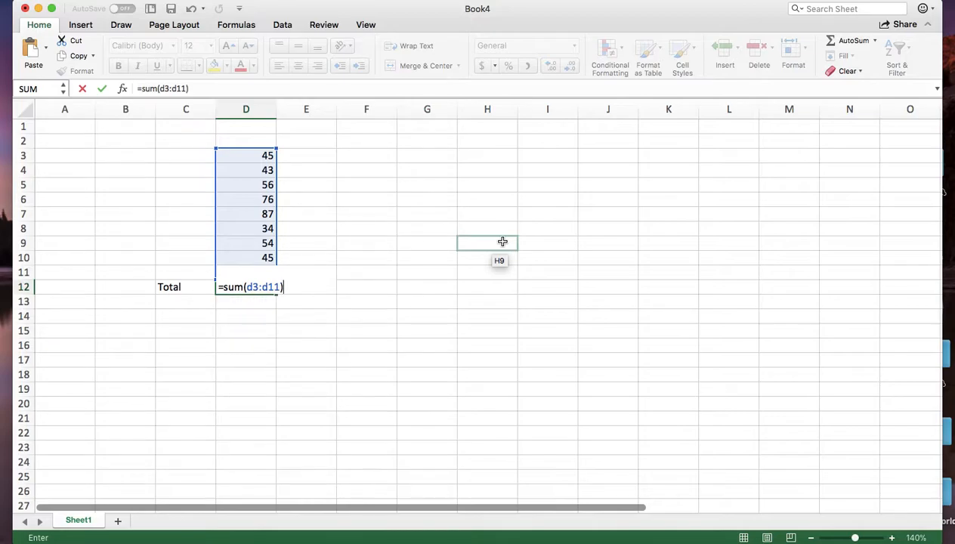
{"action": "key", "text": "Return"}
- Reopen the SUM formula in D12 for editing and erase it completely, leaving the cell empty
{"action": "left_click", "coordinate": [265, 287]}
{"action": "double_click", "coordinate": [264, 287]}
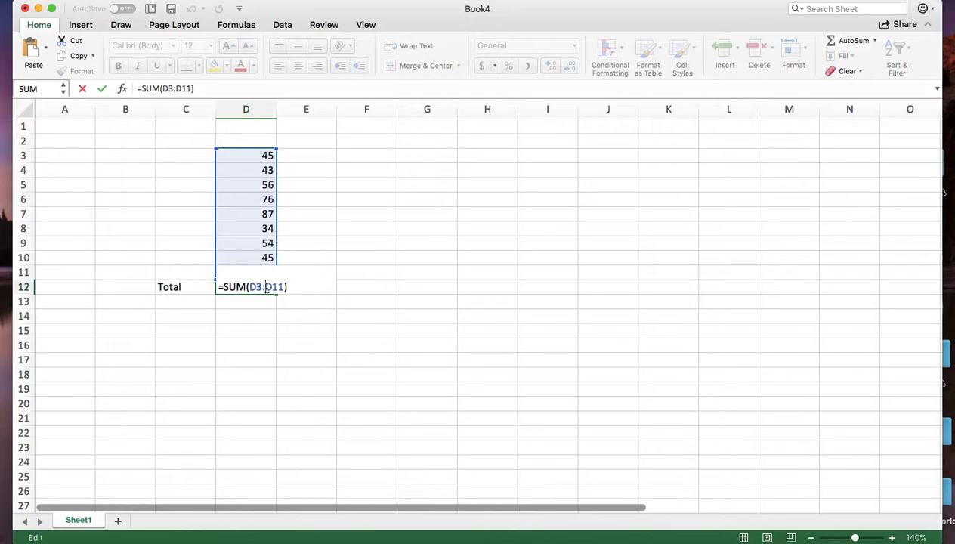
{"action": "left_click", "coordinate": [266, 288]}
{"action": "double_click", "coordinate": [266, 287]}
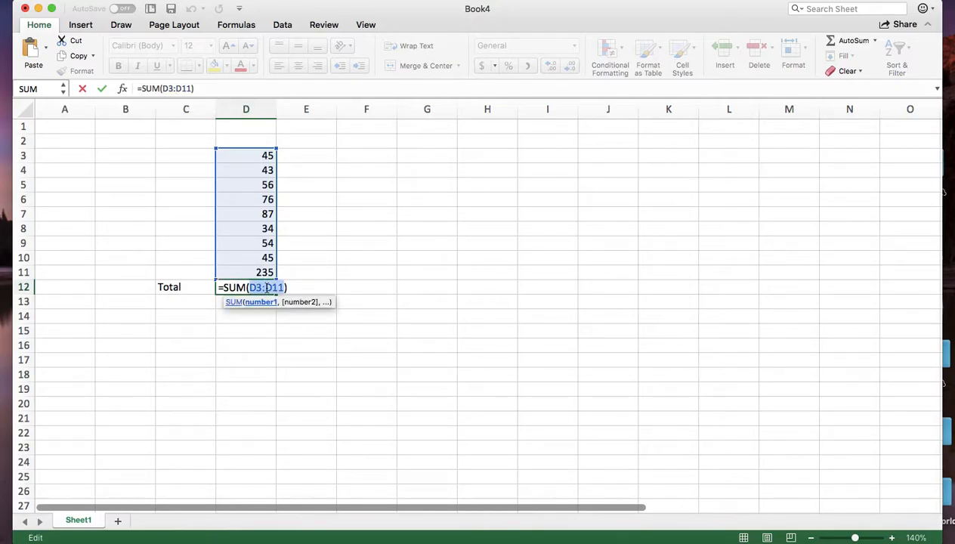
{"action": "key", "text": "BackSpace"}
{"action": "key", "text": "BackSpace"}
{"action": "key", "text": "BackSpace"}
{"action": "key", "text": "BackSpace"}
{"action": "key", "text": "Right"}
{"action": "key", "text": "BackSpace"}
{"action": "key", "text": "BackSpace"}
{"action": "key", "text": "BackSpace"}
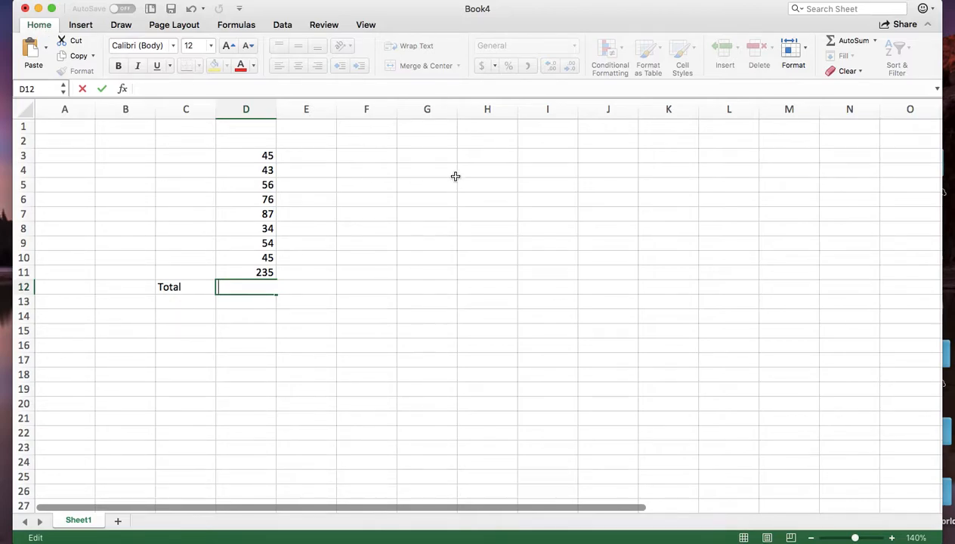
- Total the range D3:D11 in cell D12 with AutoSum
{"action": "left_click", "coordinate": [851, 46]}
{"action": "left_click", "coordinate": [851, 47]}
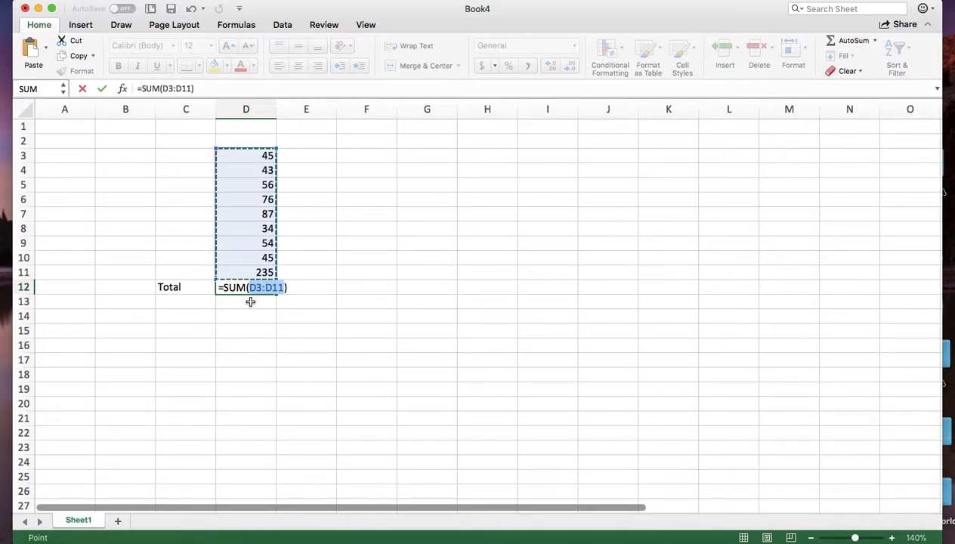
{"action": "key", "text": "Return"}
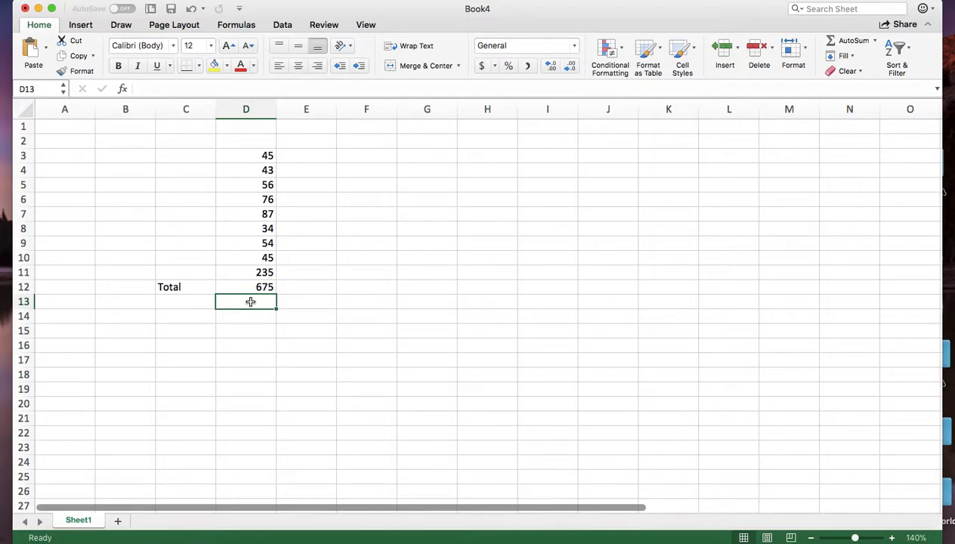
- Label cell C13 as product and multiply the range D3:D11 in D13 with the PRODUCT function
{"action": "left_click", "coordinate": [182, 303]}
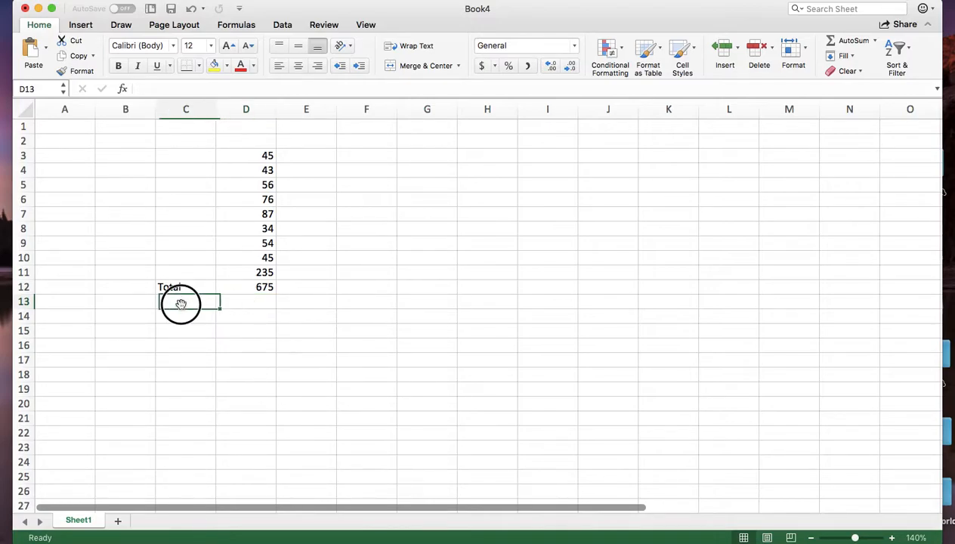
{"action": "left_click_drag", "start_coordinate": [269, 154], "coordinate": [265, 272]}
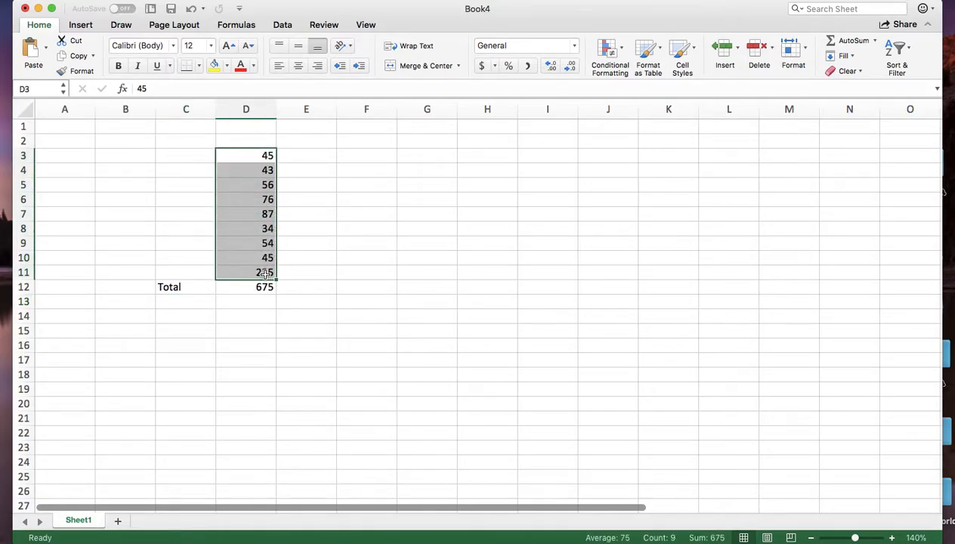
{"action": "left_click", "coordinate": [257, 304]}
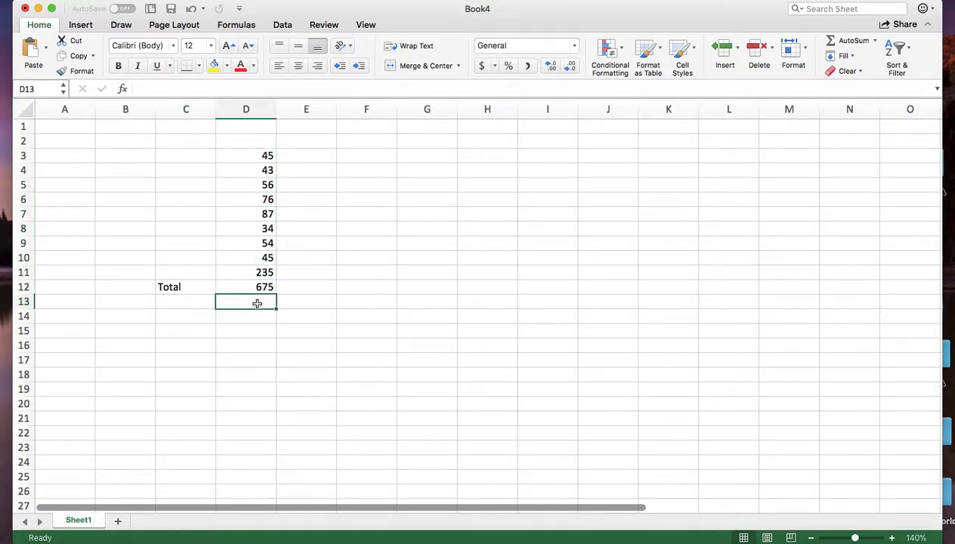
{"action": "left_click", "coordinate": [198, 305]}
{"action": "type", "text": "product"}
{"action": "key", "text": "Tab"}
{"action": "type", "text": "=product("}
{"action": "left_click_drag", "start_coordinate": [267, 154], "coordinate": [262, 272]}
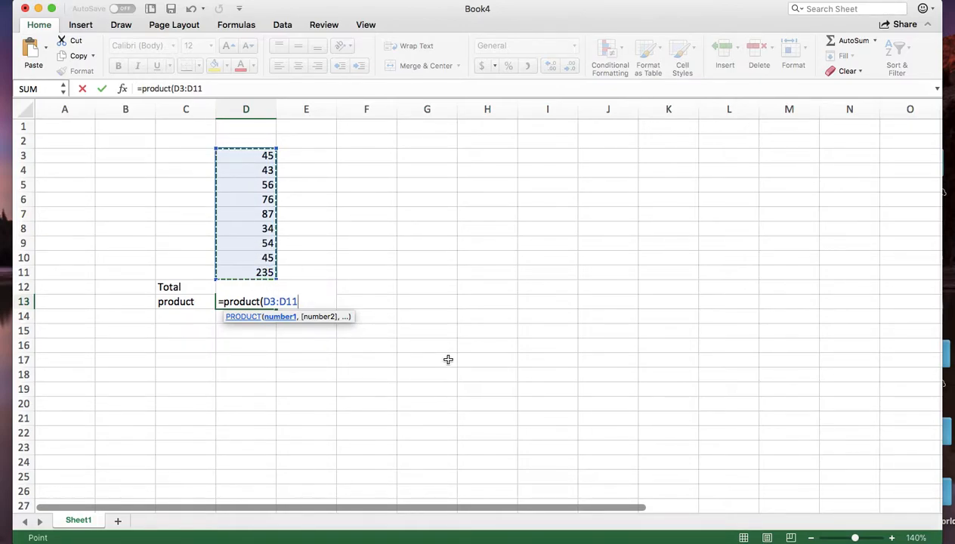
{"action": "type", "text": ")"}
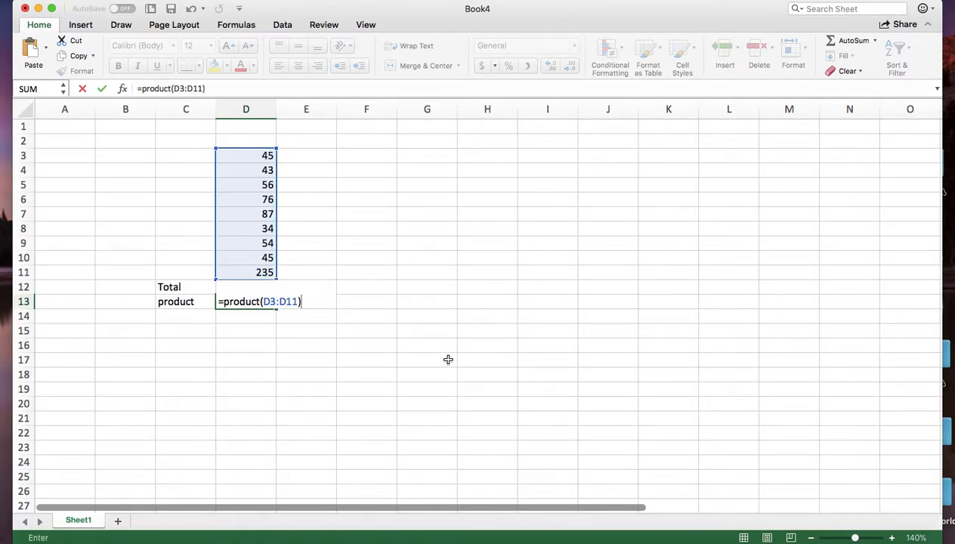
{"action": "key", "text": "Return"}
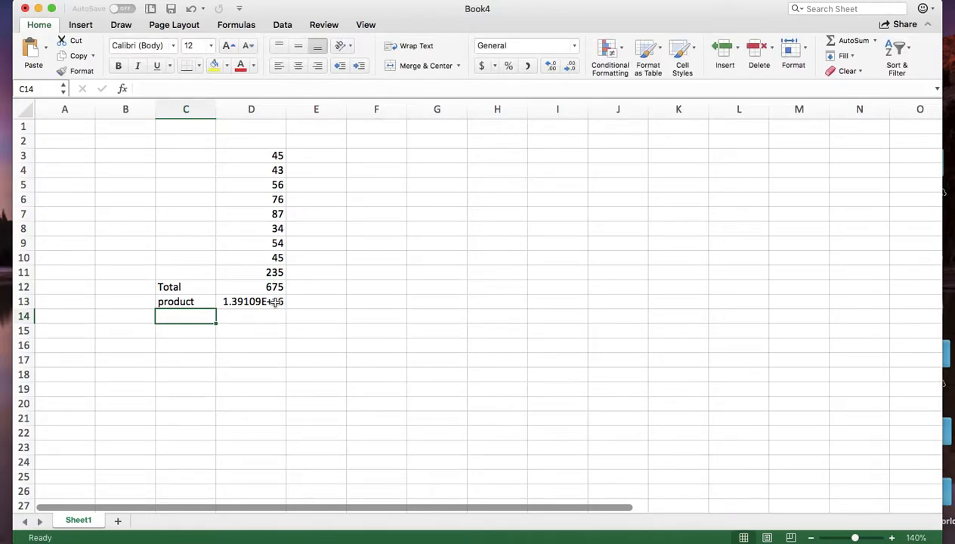
- Format the product cell D13 as Number with 2 decimal places
{"action": "left_click", "coordinate": [274, 302]}
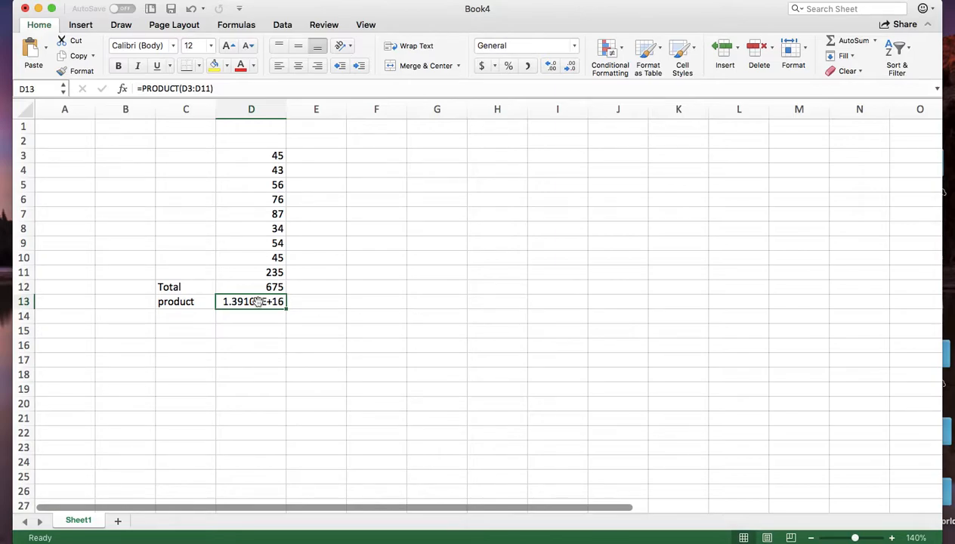
{"action": "right_click", "coordinate": [257, 302]}
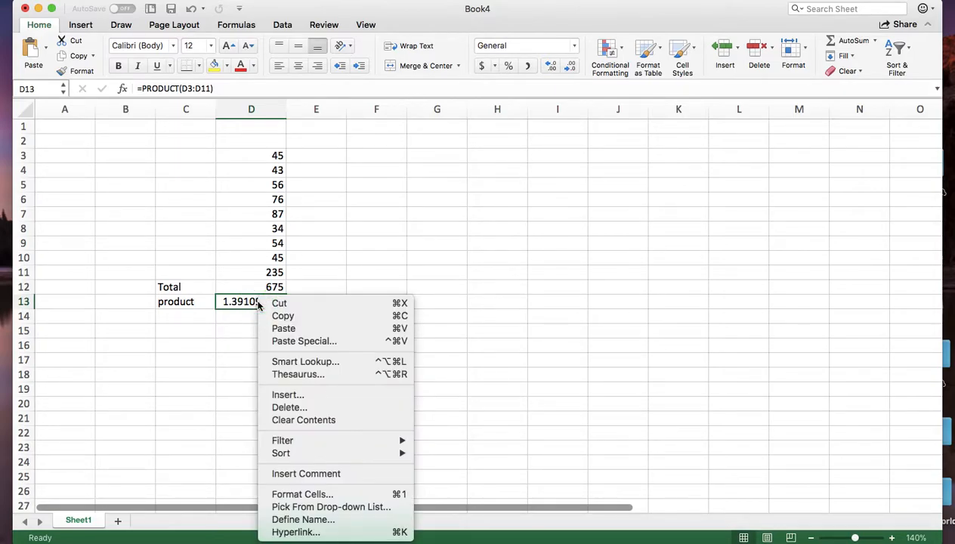
{"action": "left_click", "coordinate": [294, 495]}
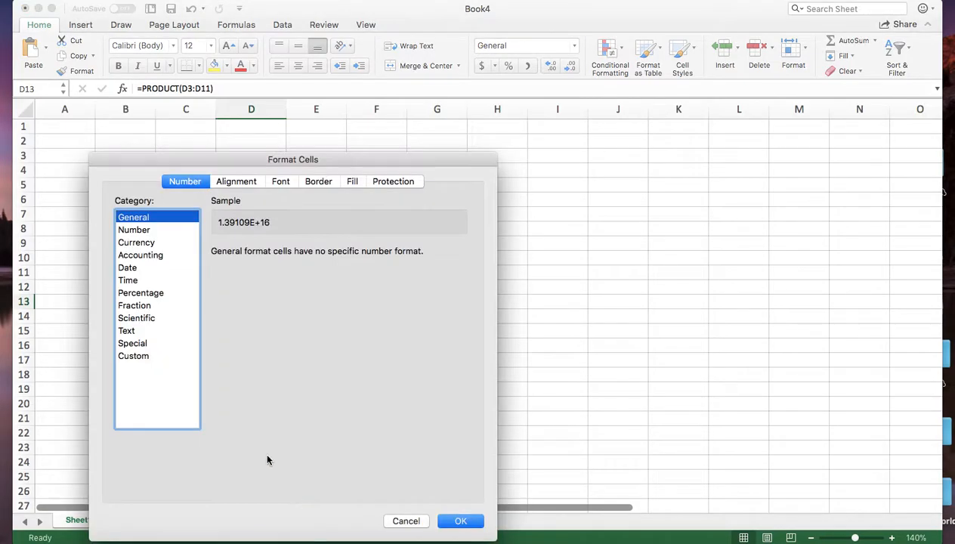
{"action": "left_click", "coordinate": [135, 230]}
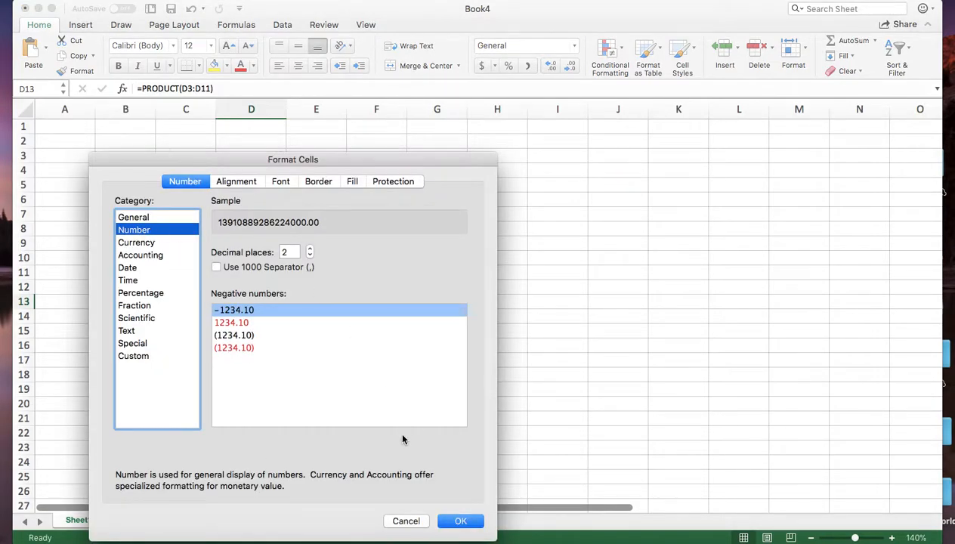
{"action": "left_click", "coordinate": [460, 520]}
{"action": "left_click", "coordinate": [463, 297]}
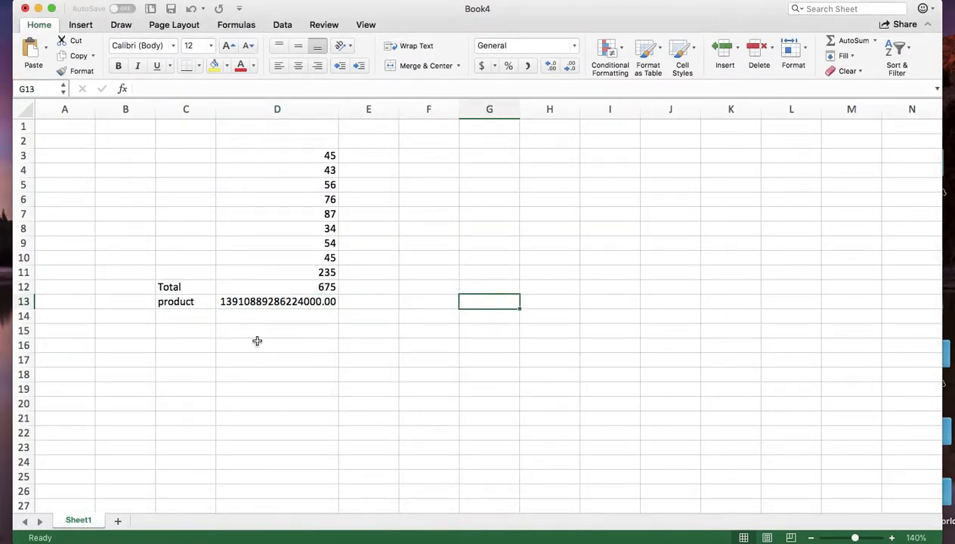
- Count the numeric entries of D3:D11 in cell D14 with the COUNT function
{"action": "left_click", "coordinate": [177, 320]}
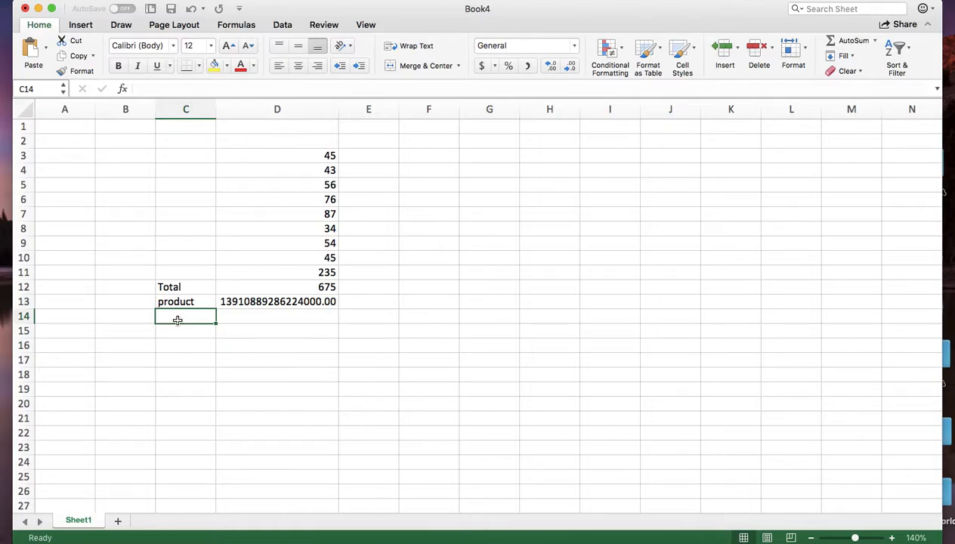
{"action": "left_click_drag", "start_coordinate": [327, 154], "coordinate": [325, 272]}
{"action": "left_click", "coordinate": [301, 319]}
{"action": "type", "text": "=count"}
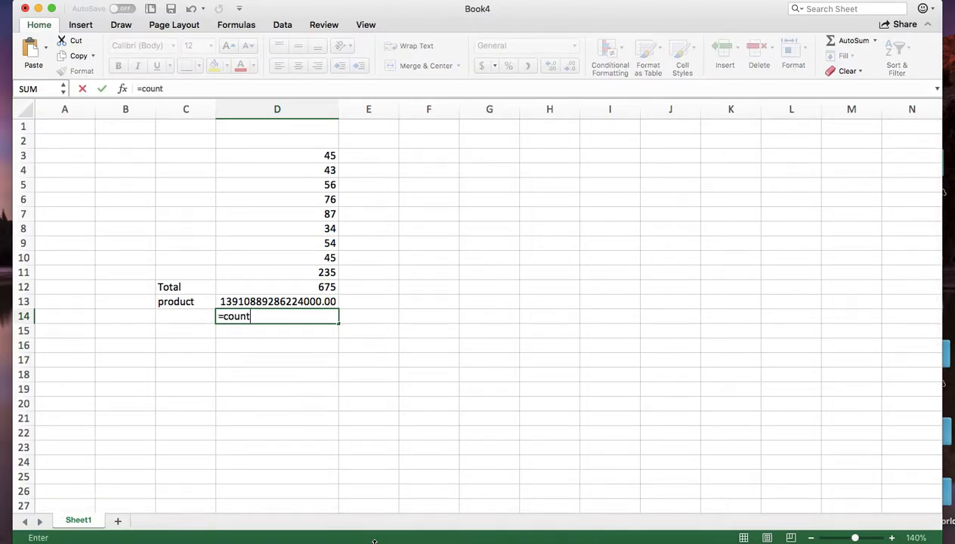
{"action": "type", "text": "("}
{"action": "left_click_drag", "start_coordinate": [329, 154], "coordinate": [327, 273]}
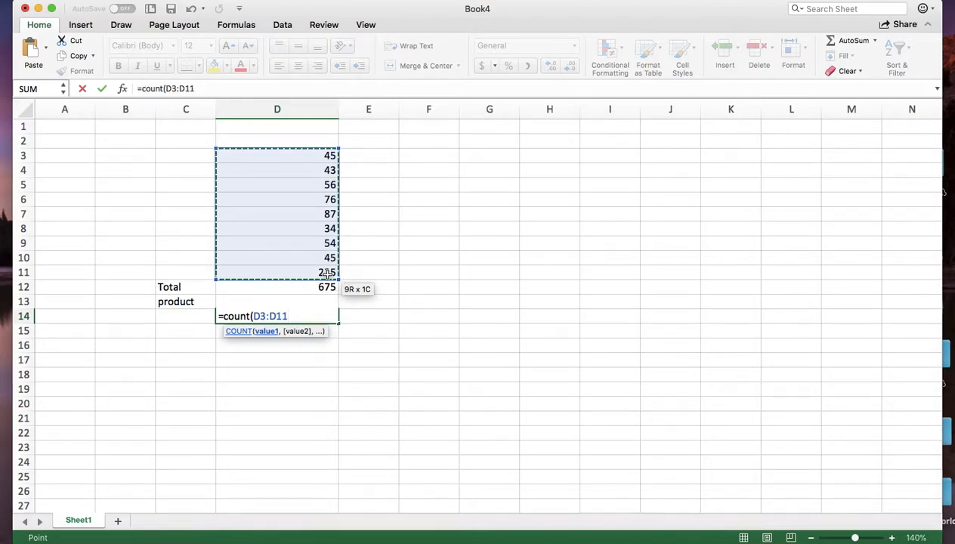
{"action": "type", "text": ")"}
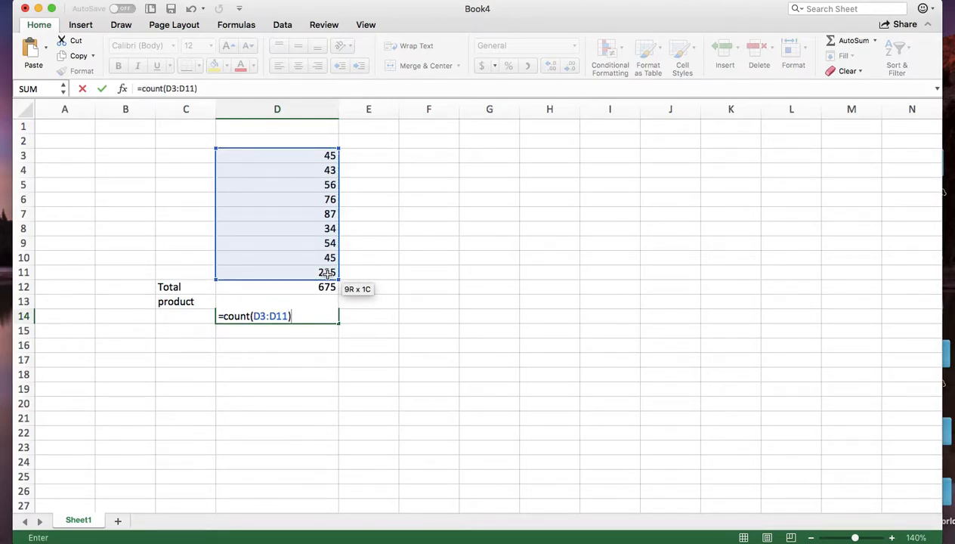
{"action": "key", "text": "Return"}
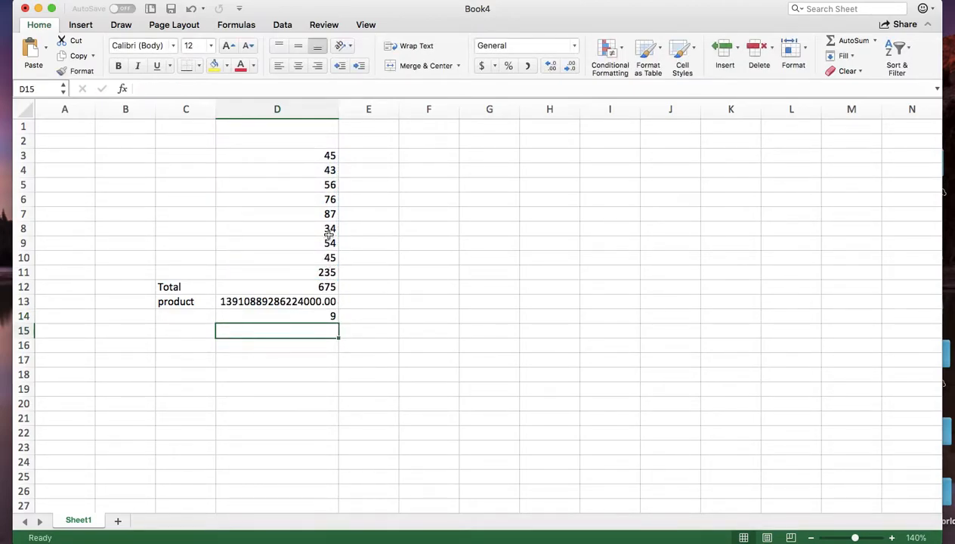
- Go through cells D3 to D11 one by one to check how many entries the count covers
{"action": "left_click", "coordinate": [332, 156]}
{"action": "key", "text": "Down"}
{"action": "key", "text": "Down"}
{"action": "key", "text": "Down"}
{"action": "key", "text": "Down"}
{"action": "key", "text": "Down"}
{"action": "key", "text": "Down"}
{"action": "key", "text": "Down"}
{"action": "key", "text": "Down"}
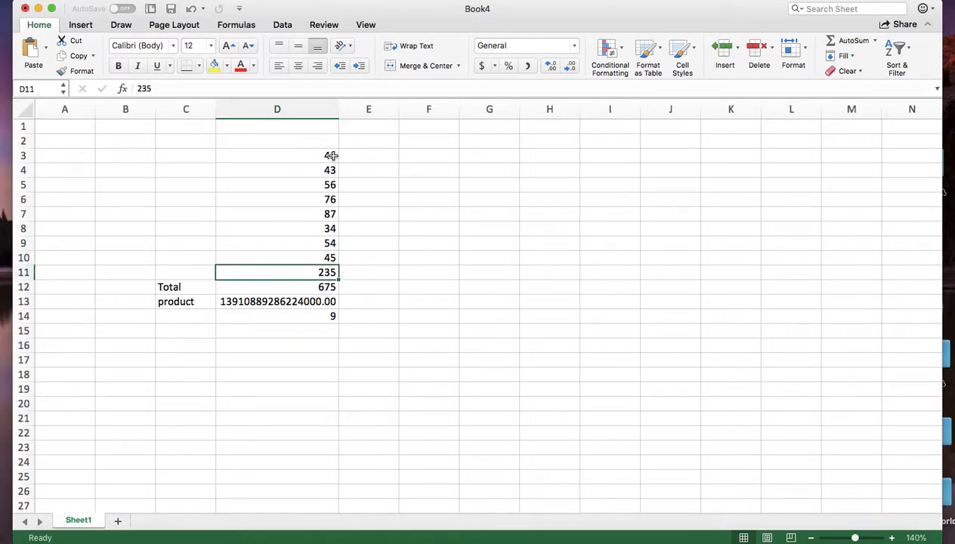
- Label cell C14 as count and replace the label in cell C12 with sum
{"action": "left_click", "coordinate": [262, 331]}
{"action": "left_click", "coordinate": [190, 318]}
{"action": "type", "text": "count"}
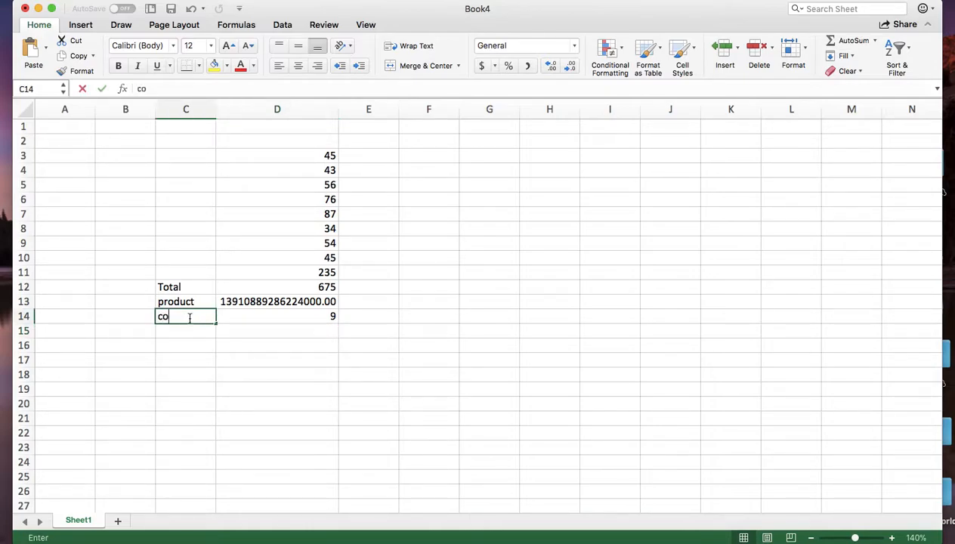
{"action": "left_click", "coordinate": [190, 288]}
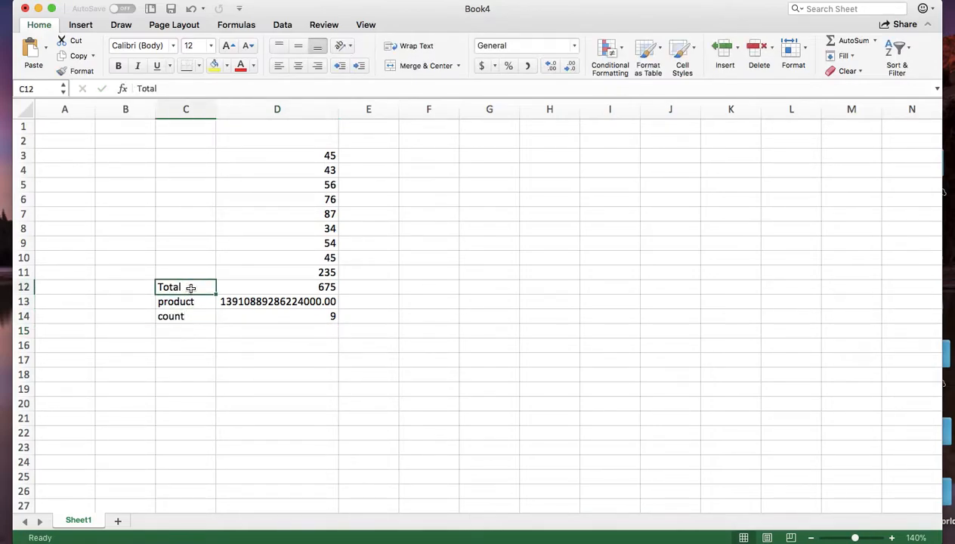
{"action": "type", "text": "sum"}
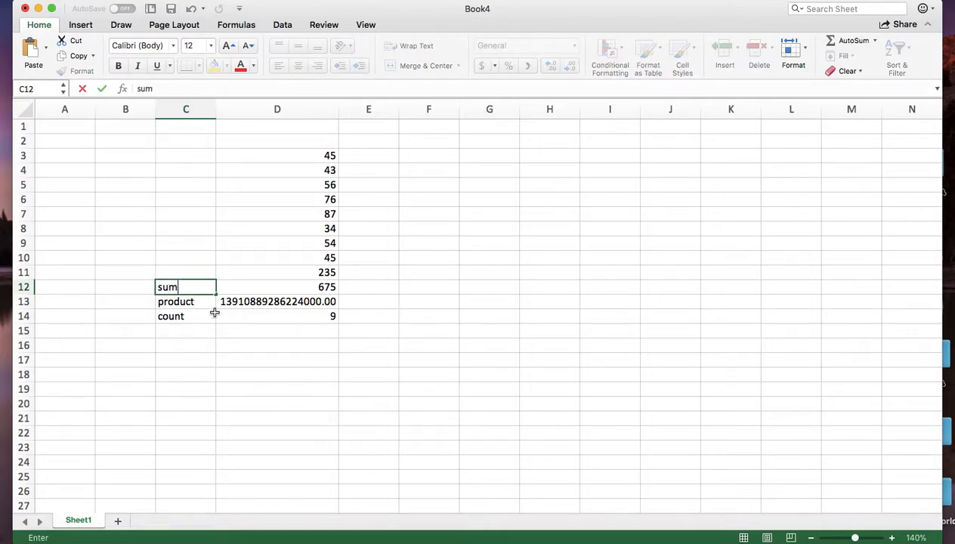
- Label cell C15 as average and average the range D3:D11 in D15 with the AVERAGE function
{"action": "left_click", "coordinate": [202, 333]}
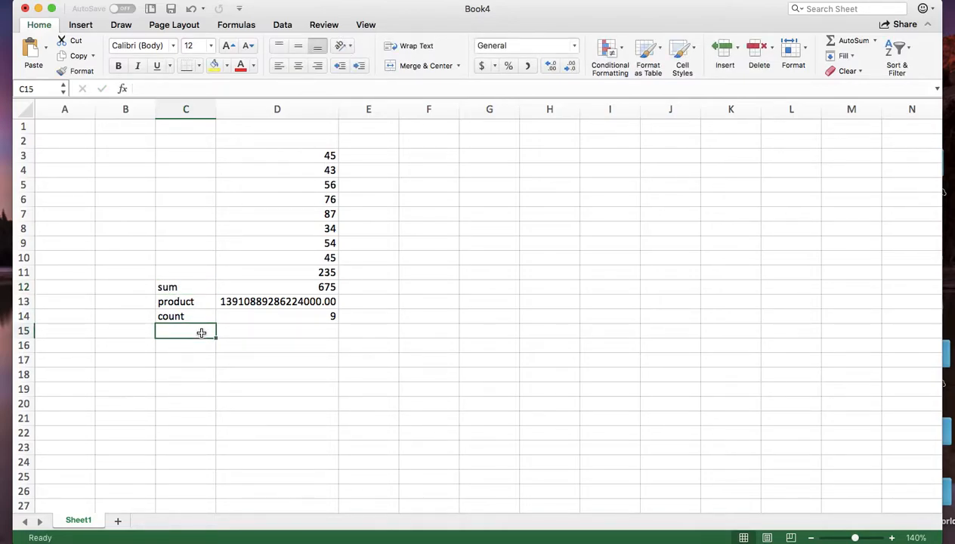
{"action": "type", "text": "average"}
{"action": "left_click", "coordinate": [288, 332]}
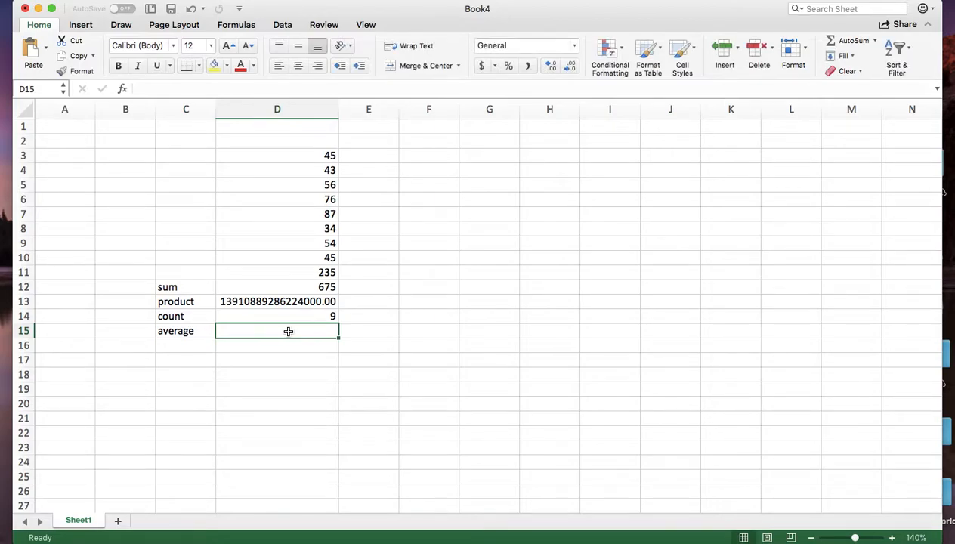
{"action": "type", "text": "=a"}
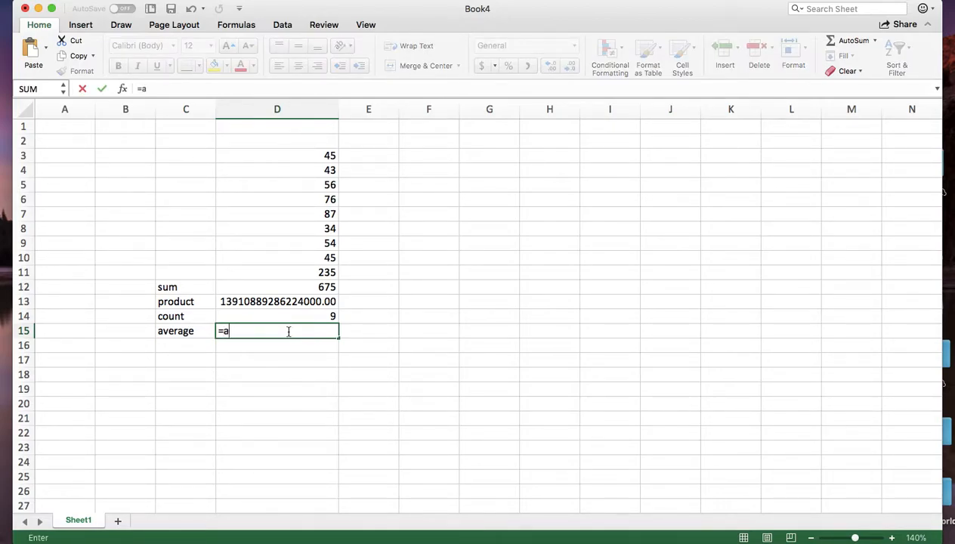
{"action": "type", "text": "verage("}
{"action": "left_click_drag", "start_coordinate": [331, 155], "coordinate": [330, 272]}
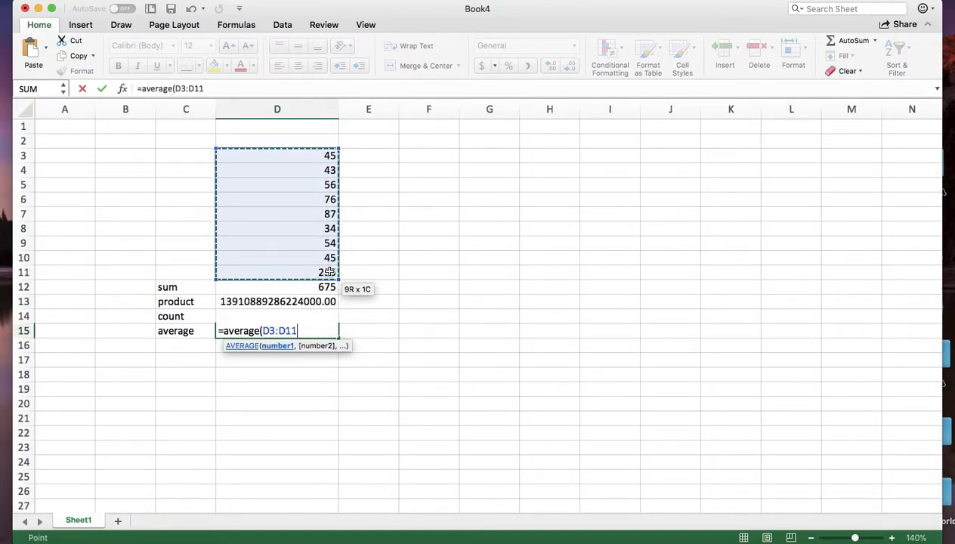
{"action": "type", "text": ")"}
{"action": "key", "text": "Return"}
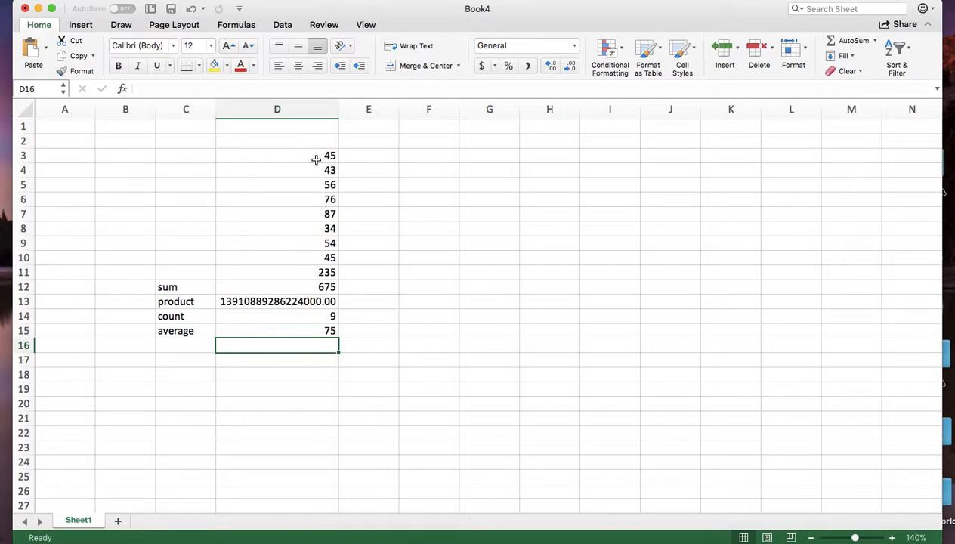
- Label cell C16 as min and find the smallest value of D3:D11 in D16 with the MIN function
{"action": "left_click_drag", "start_coordinate": [319, 156], "coordinate": [311, 273]}
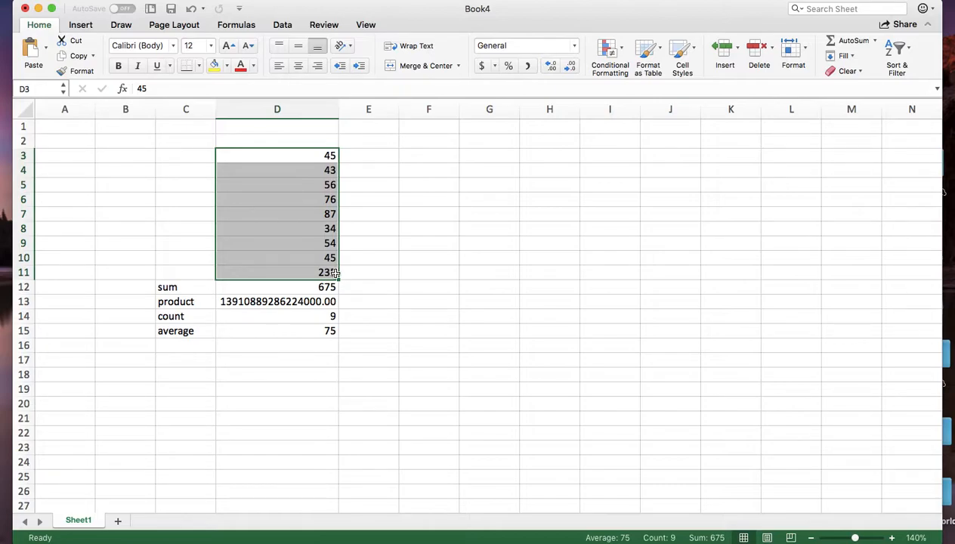
{"action": "left_click", "coordinate": [179, 344]}
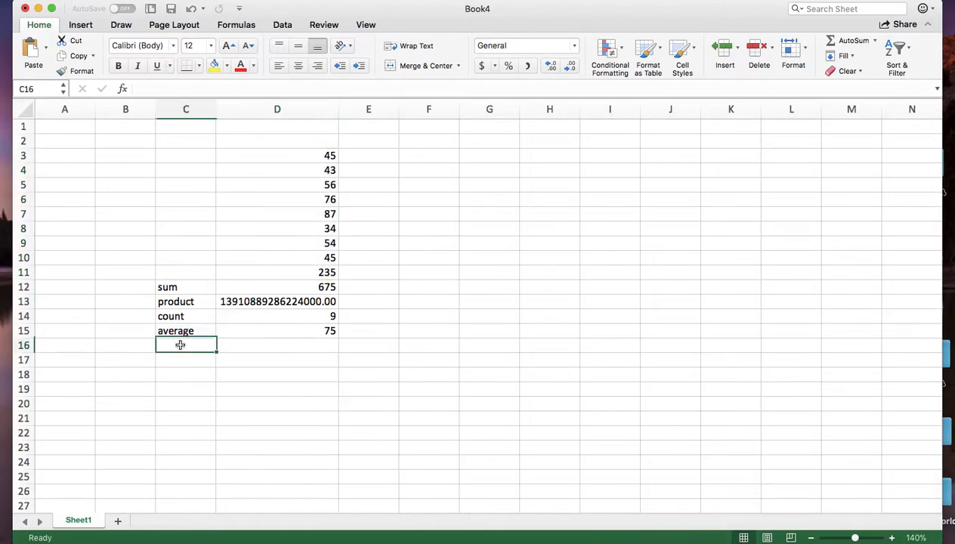
{"action": "type", "text": "mi"}
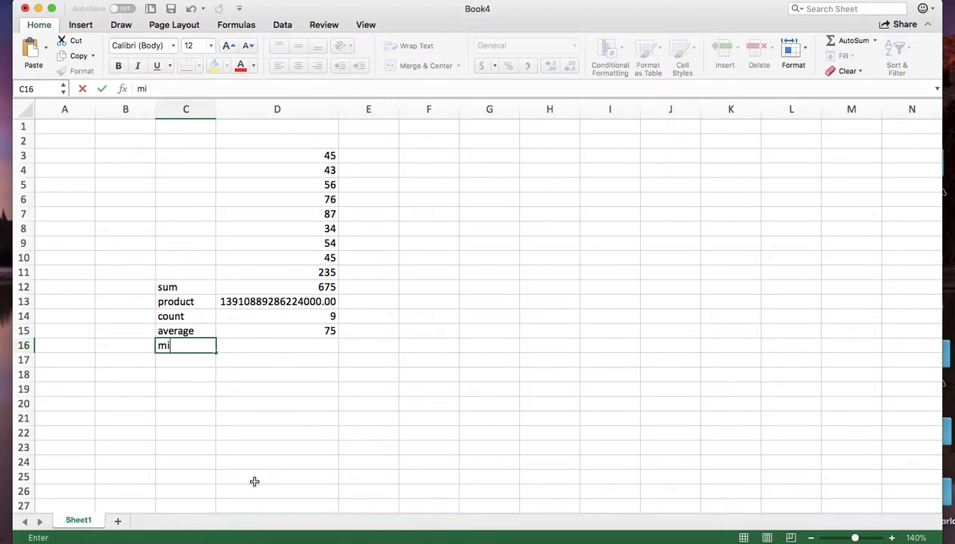
{"action": "type", "text": "n"}
{"action": "key", "text": "Tab"}
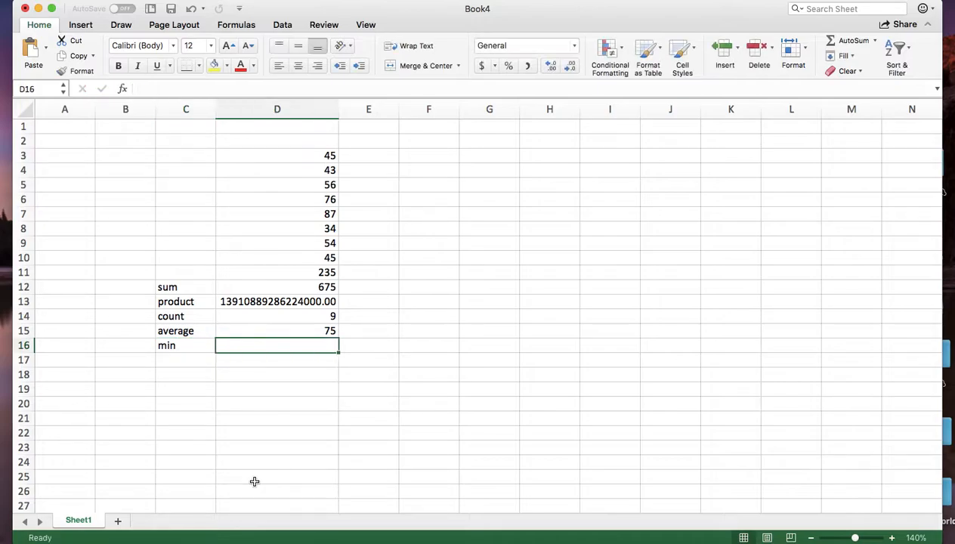
{"action": "type", "text": "="}
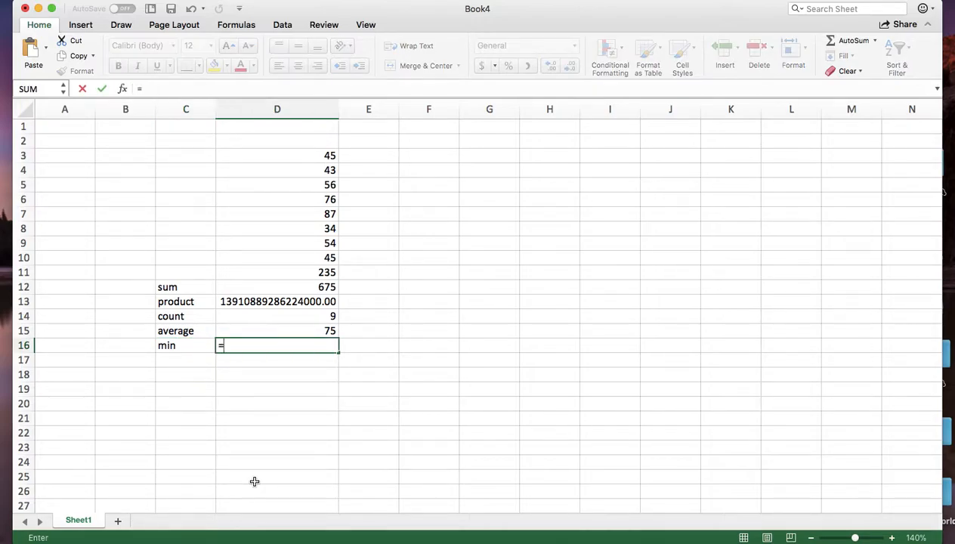
{"action": "type", "text": "min("}
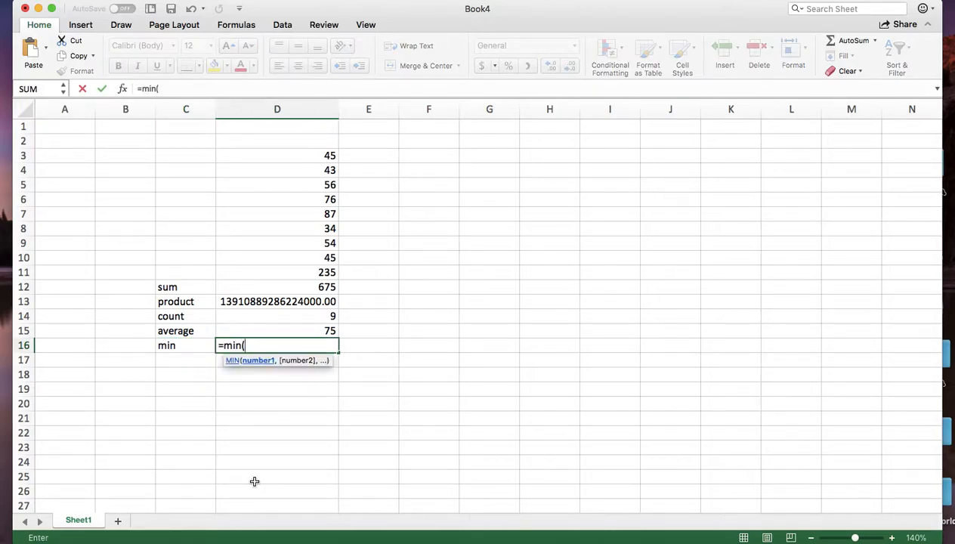
{"action": "left_click_drag", "start_coordinate": [327, 160], "coordinate": [325, 273]}
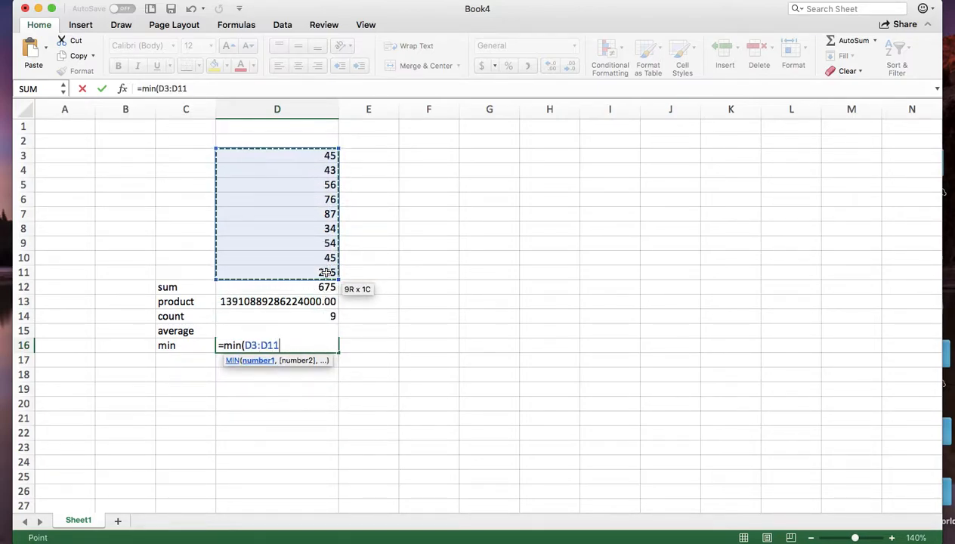
{"action": "type", "text": ")"}
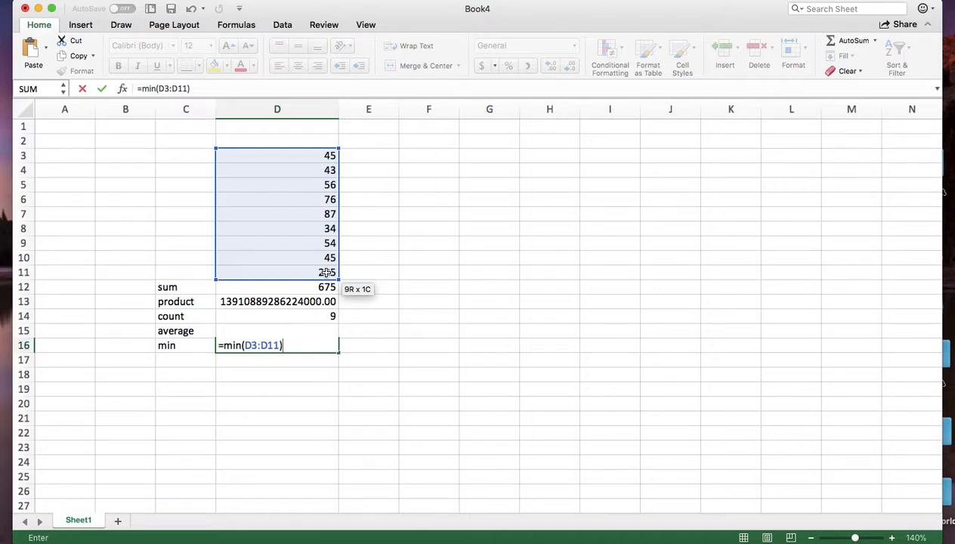
{"action": "key", "text": "Return"}
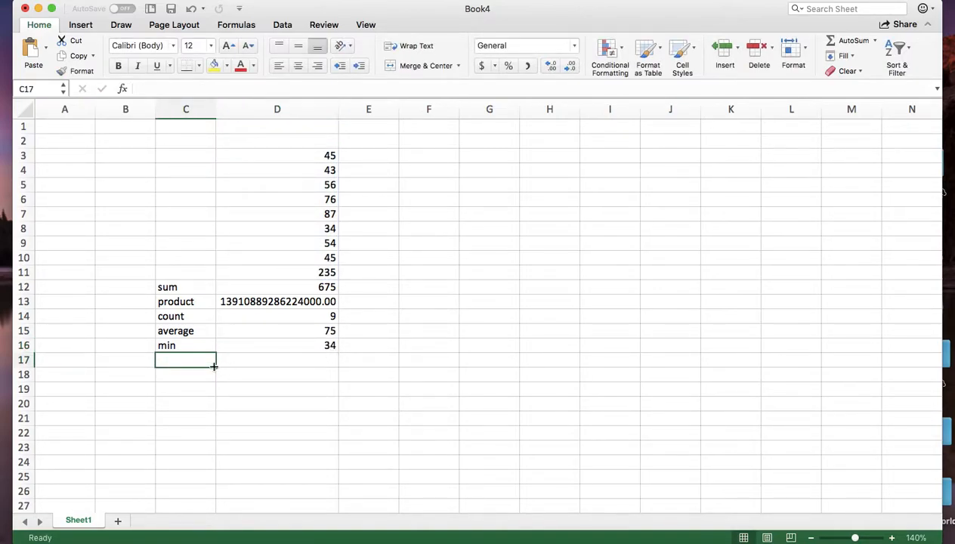
- Label cell C17 as max and find the largest value of D3:D11 in D17 with the MAX function
{"action": "type", "text": "max"}
{"action": "key", "text": "Tab"}
{"action": "type", "text": "=max"}
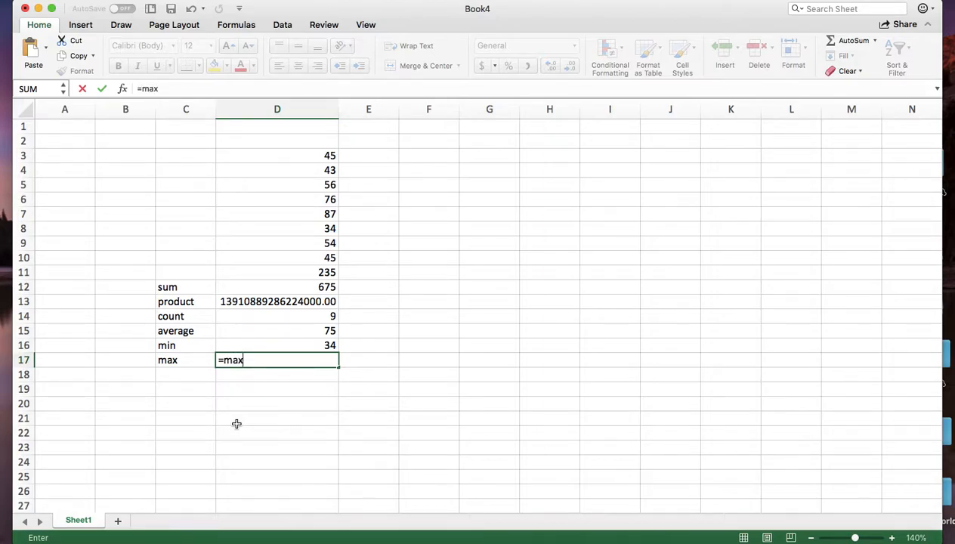
{"action": "type", "text": "("}
{"action": "left_click", "coordinate": [331, 171]}
{"action": "left_click_drag", "start_coordinate": [330, 156], "coordinate": [331, 274]}
{"action": "type", "text": ")"}
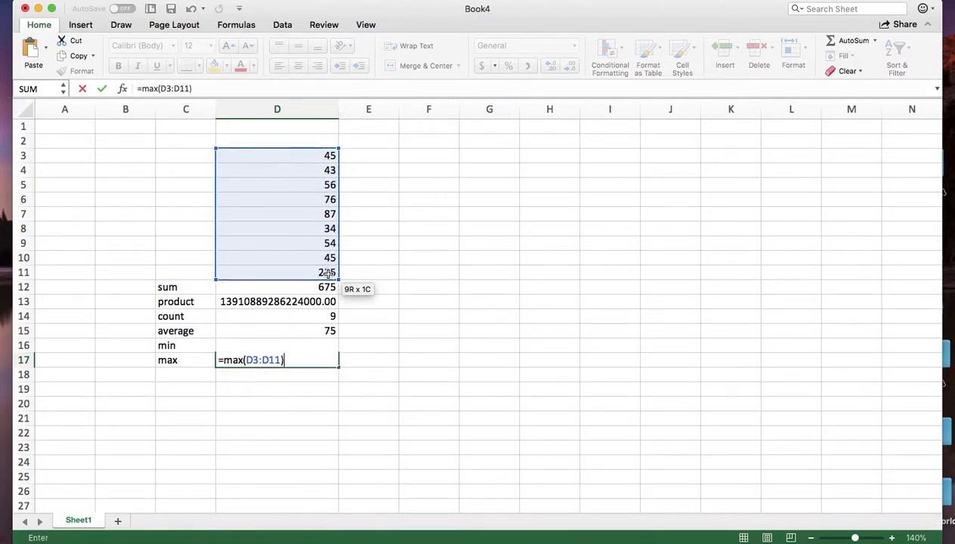
{"action": "key", "text": "Return"}
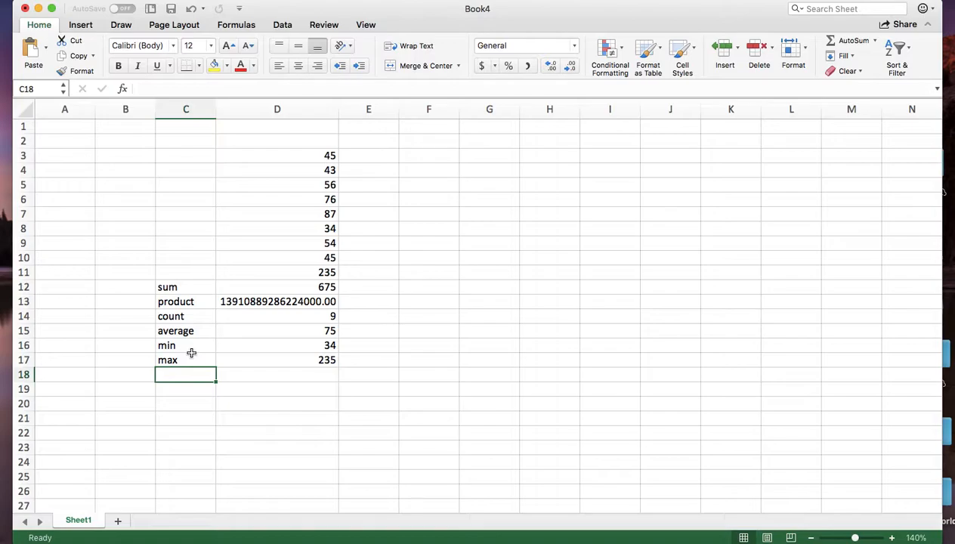
- Label cell C18 as now and insert the current date and time in D18 with the NOW function
{"action": "type", "text": "now"}
{"action": "key", "text": "Tab"}
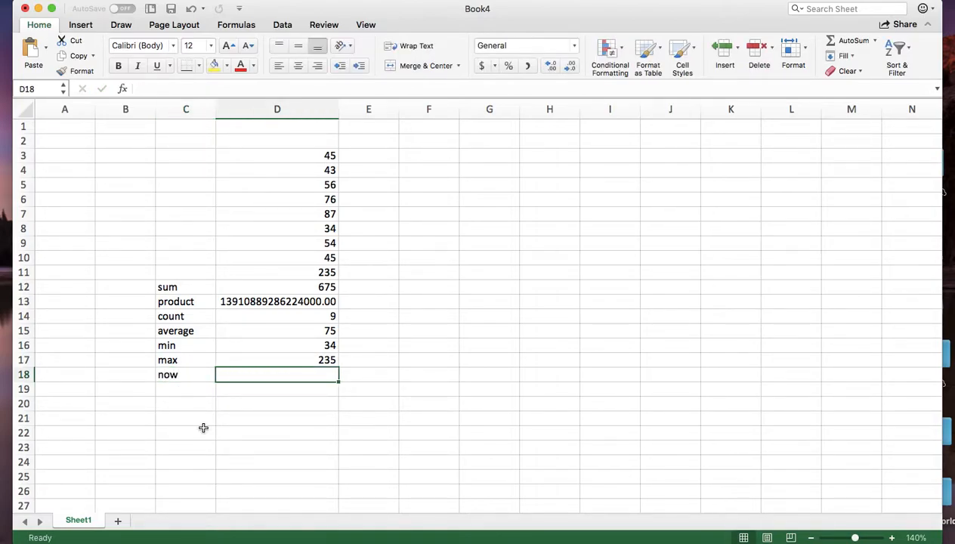
{"action": "type", "text": "=now("}
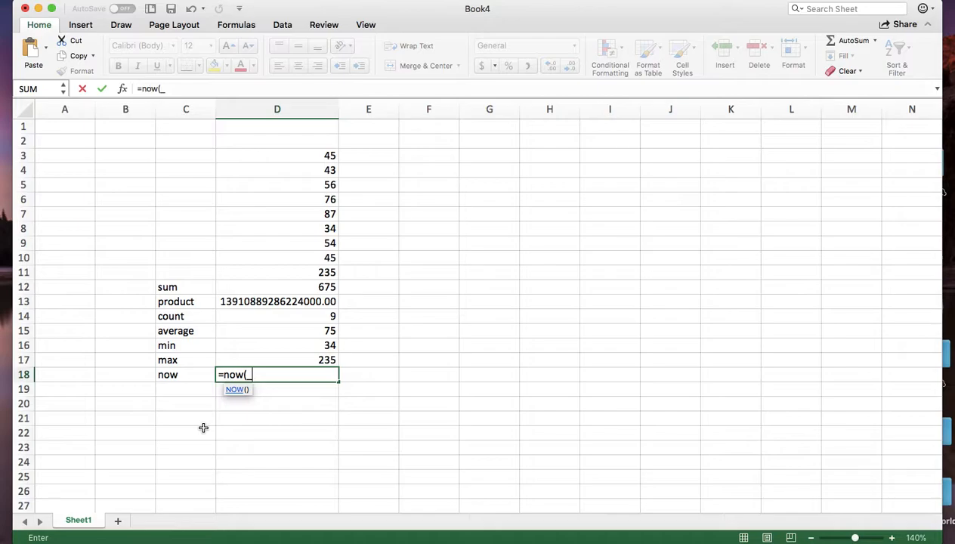
{"action": "type", "text": ")"}
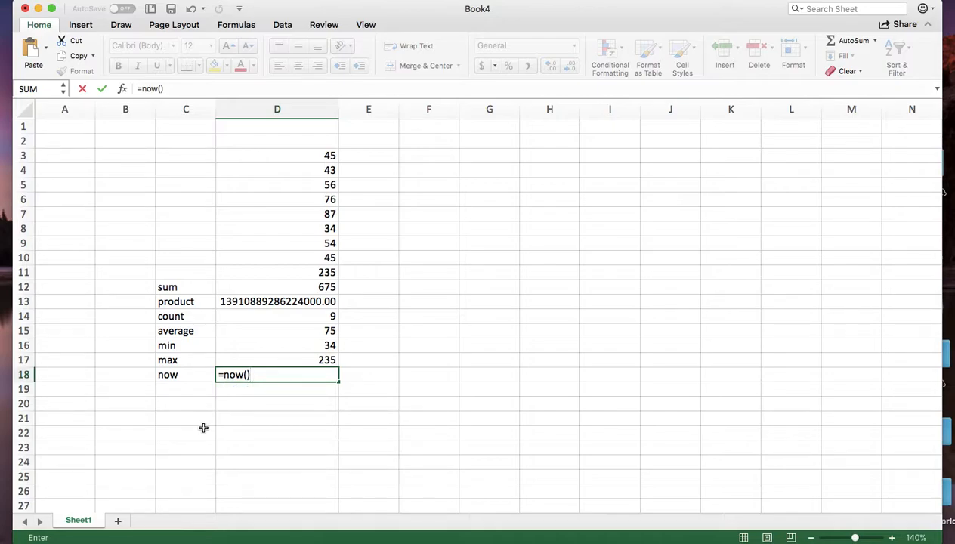
{"action": "key", "text": "Return"}
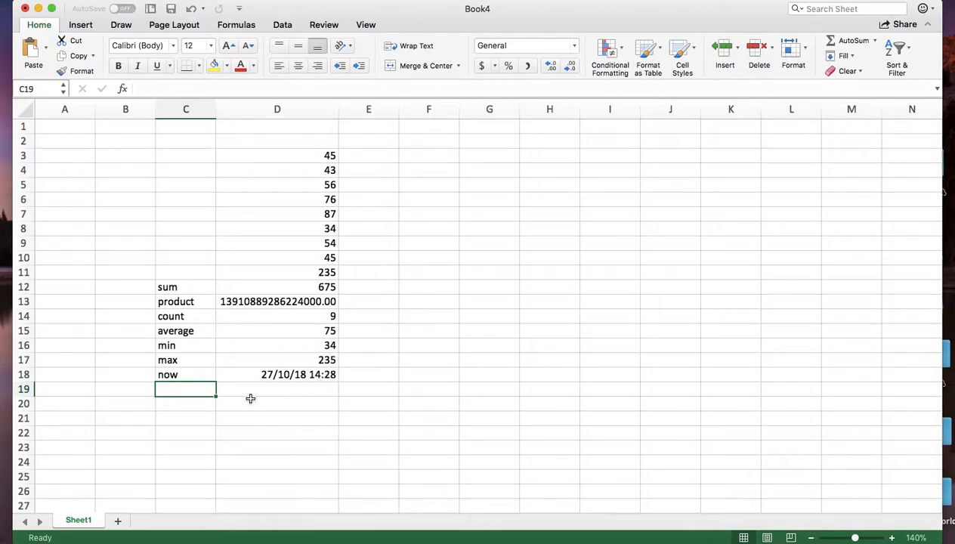
- Label cell C19 as today and insert the current date in D19 with the TODAY function
{"action": "type", "text": "today"}
{"action": "key", "text": "Tab"}
{"action": "type", "text": "="}
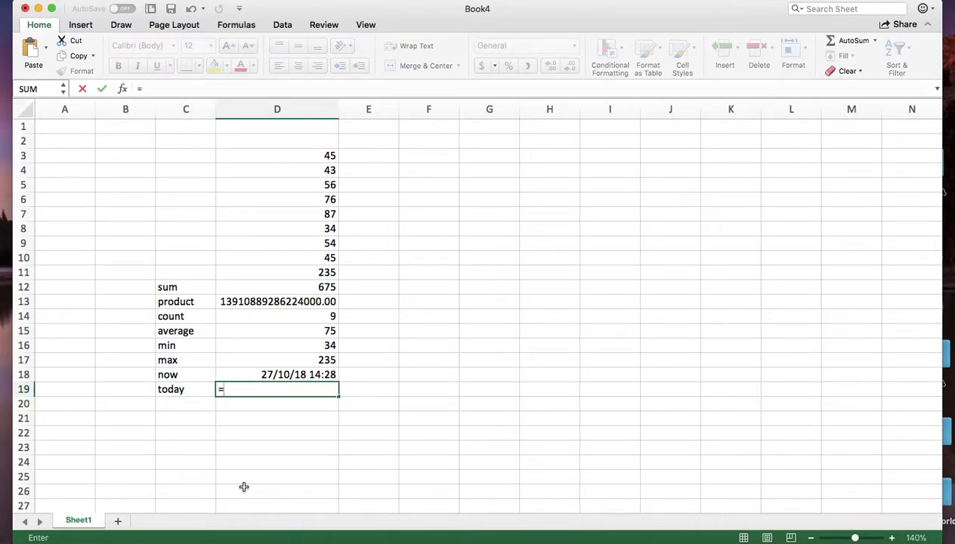
{"action": "type", "text": "today()"}
{"action": "key", "text": "Return"}
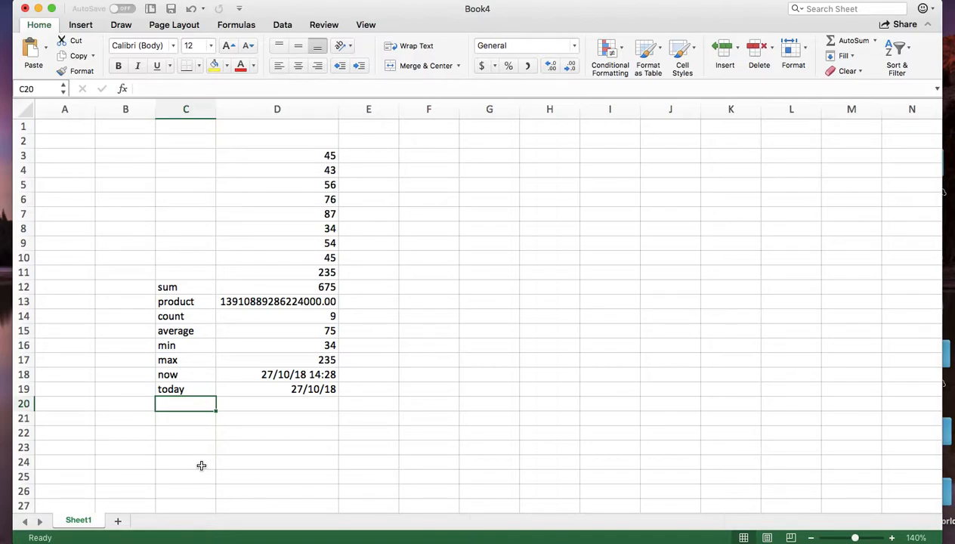
- Try to label cell C20 as date and enter the DATE function without arguments in D20
{"action": "type", "text": "date"}
{"action": "key", "text": "Tab"}
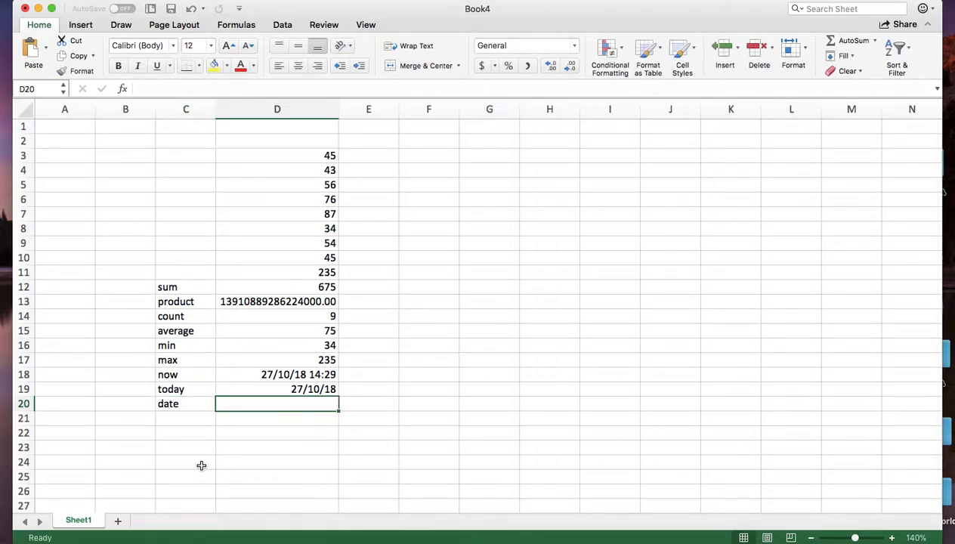
{"action": "type", "text": "=date("}
{"action": "key", "text": "BackSpace"}
{"action": "type", "text": "()"}
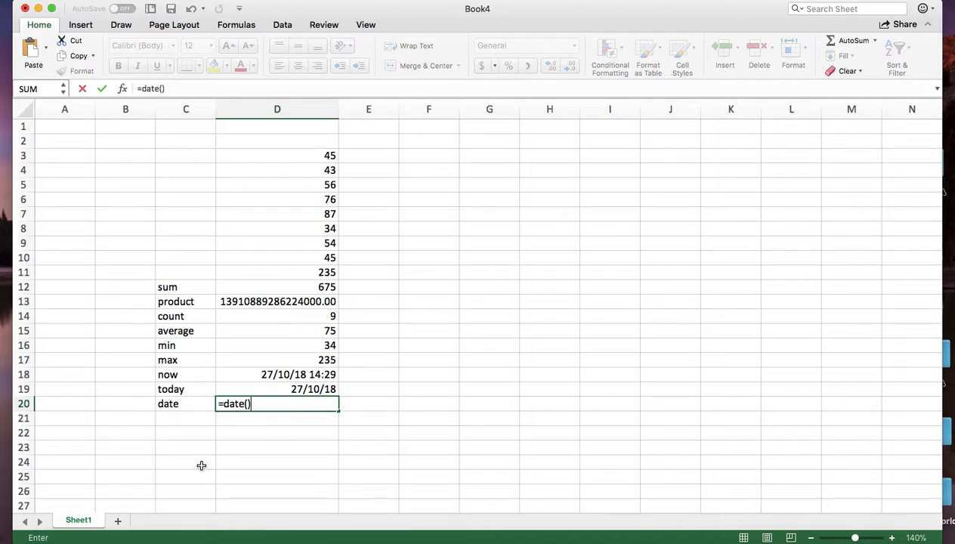
{"action": "key", "text": "Return"}
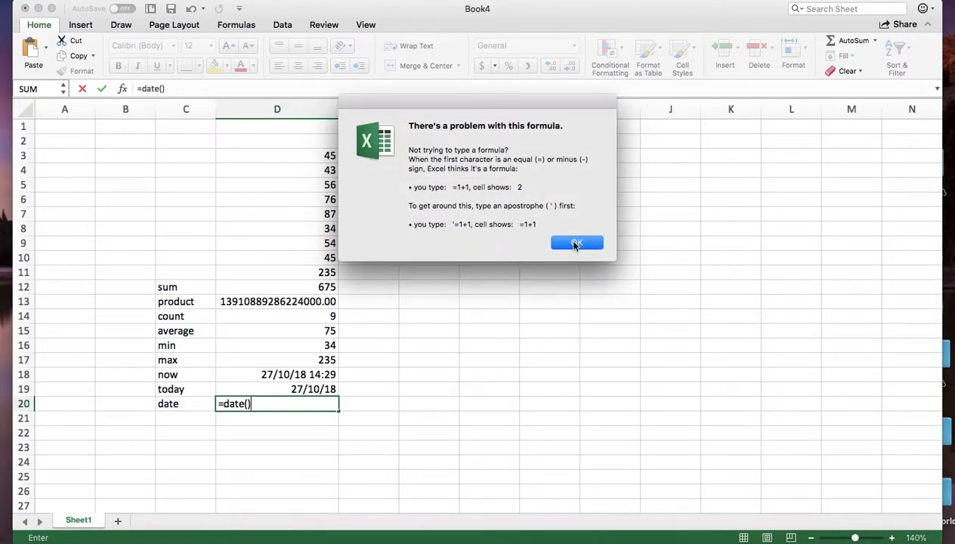
{"action": "left_click", "coordinate": [576, 243]}
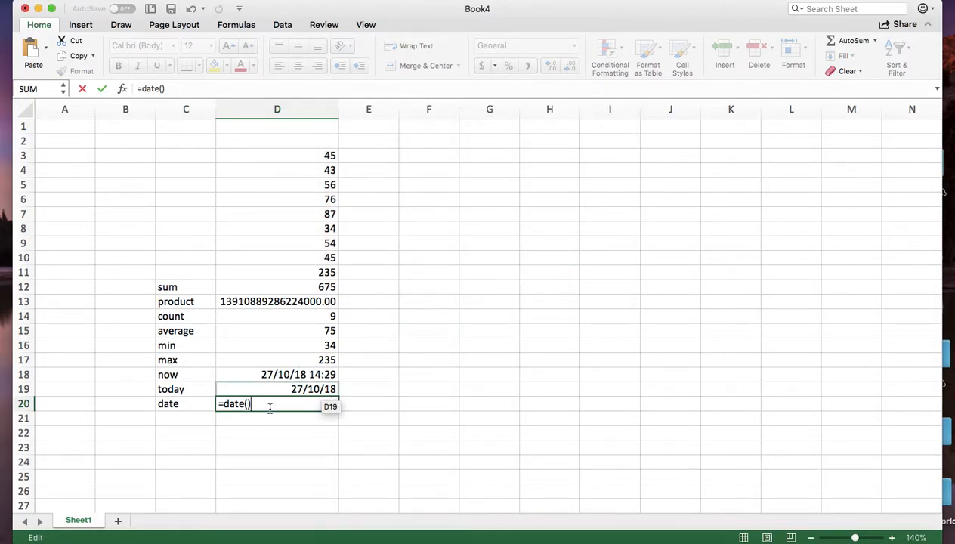
{"action": "key", "text": "BackSpace"}
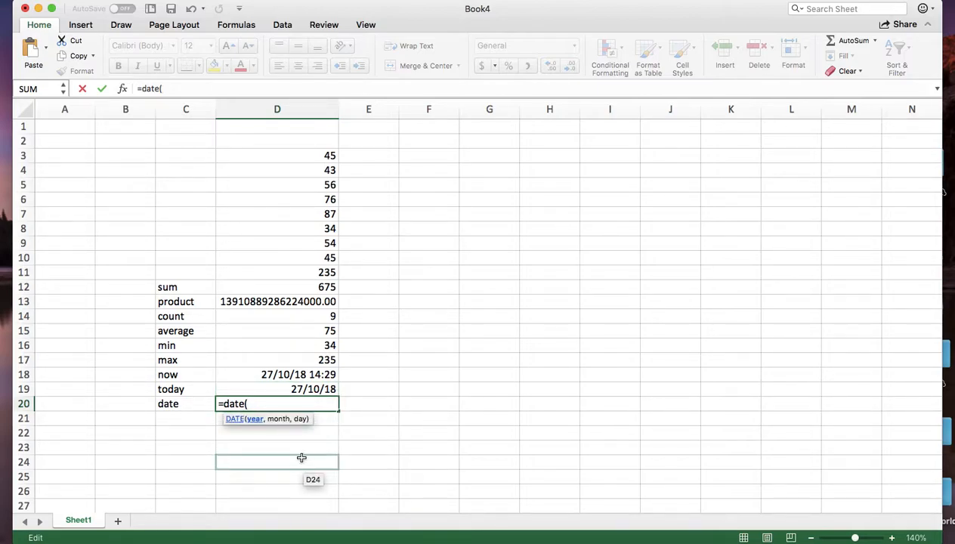
{"action": "key", "text": "BackSpace"}
{"action": "key", "text": "BackSpace"}
{"action": "key", "text": "BackSpace"}
{"action": "key", "text": "BackSpace"}
{"action": "key", "text": "BackSpace"}
{"action": "key", "text": "BackSpace"}
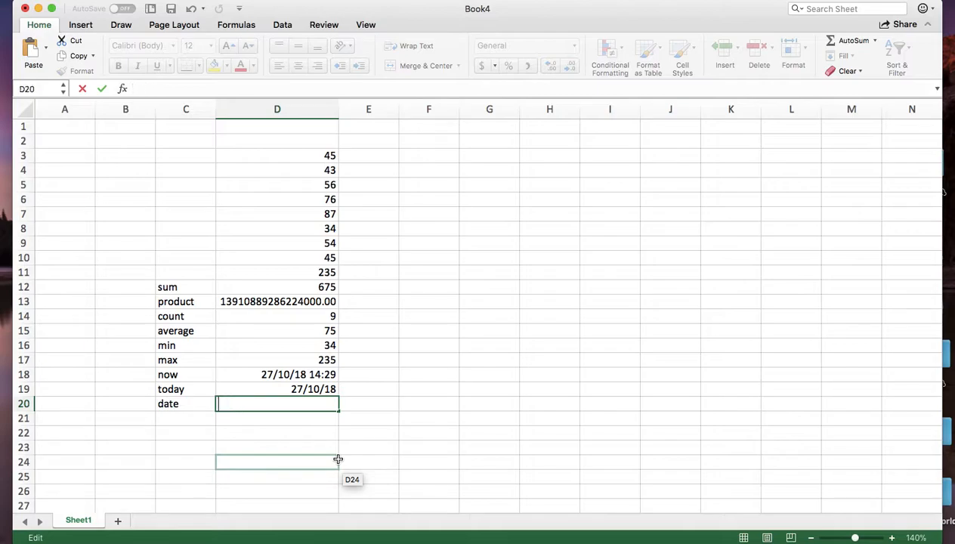
- Relabel cell C20 as Romam and convert the number 10 to a Roman numeral in D20 with the ROMAN function
{"action": "left_click", "coordinate": [197, 405]}
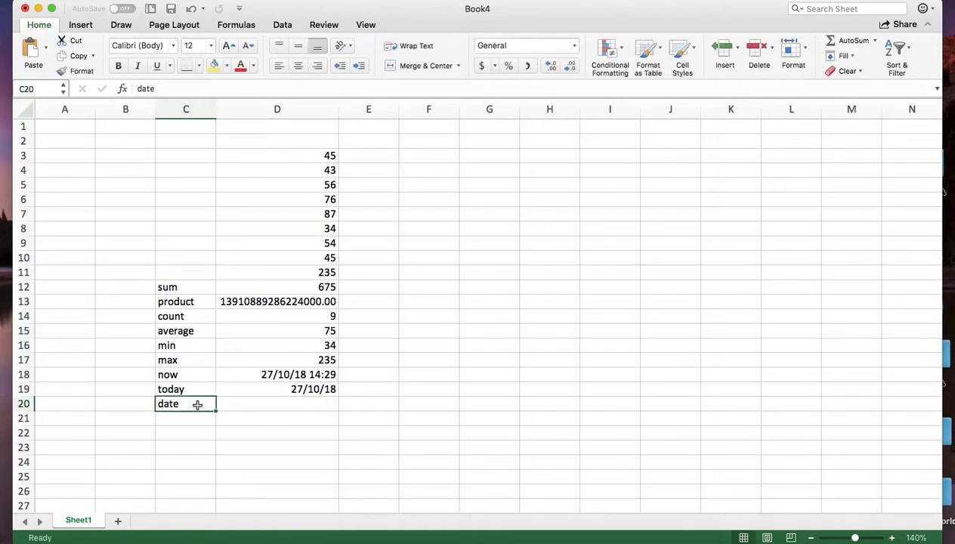
{"action": "key", "text": "super+z"}
{"action": "type", "text": "Romam"}
{"action": "key", "text": "Tab"}
{"action": "type", "text": "=r"}
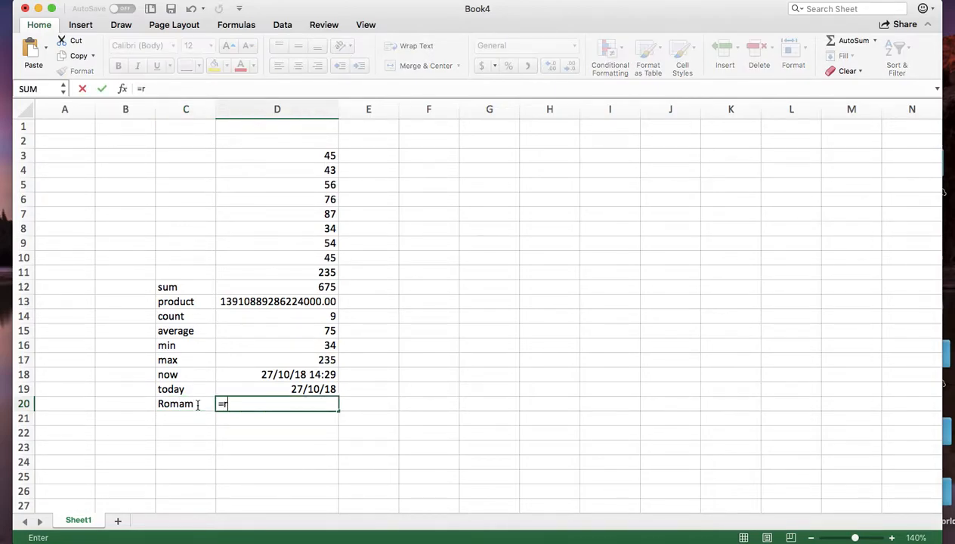
{"action": "type", "text": "om"}
{"action": "type", "text": "("}
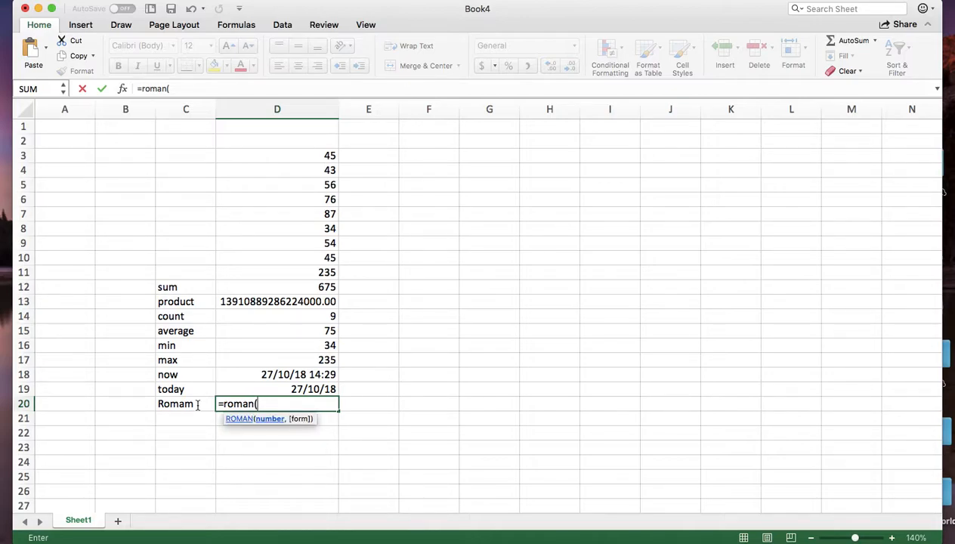
{"action": "type", "text": "10)"}
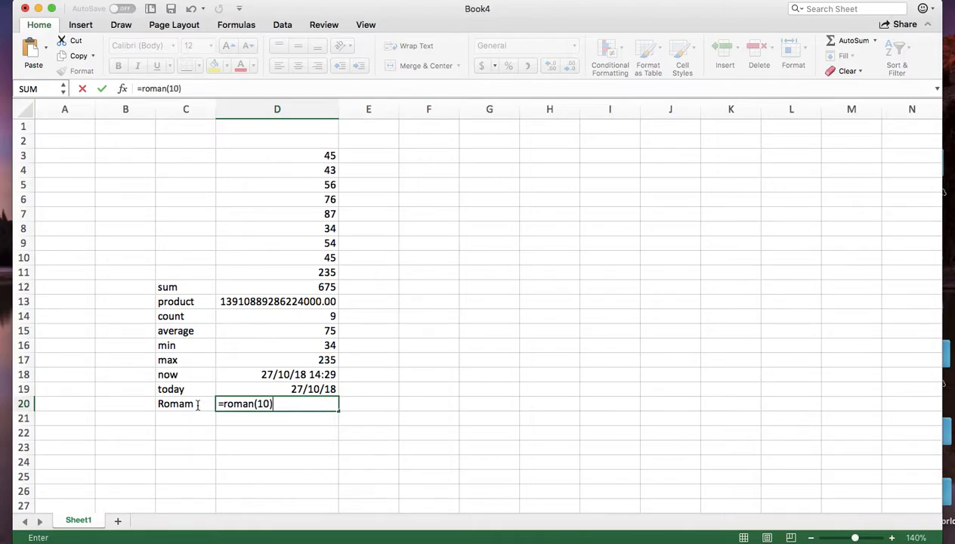
{"action": "key", "text": "Return"}
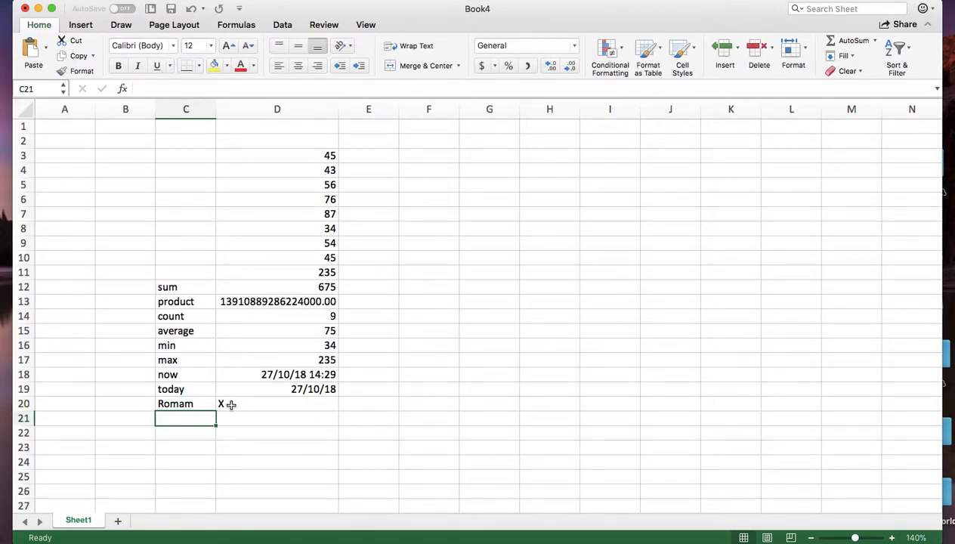
- Replace the number in D20's ROMAN formula with a reference to cell D3
{"action": "left_click", "coordinate": [232, 405]}
{"action": "double_click", "coordinate": [231, 404]}
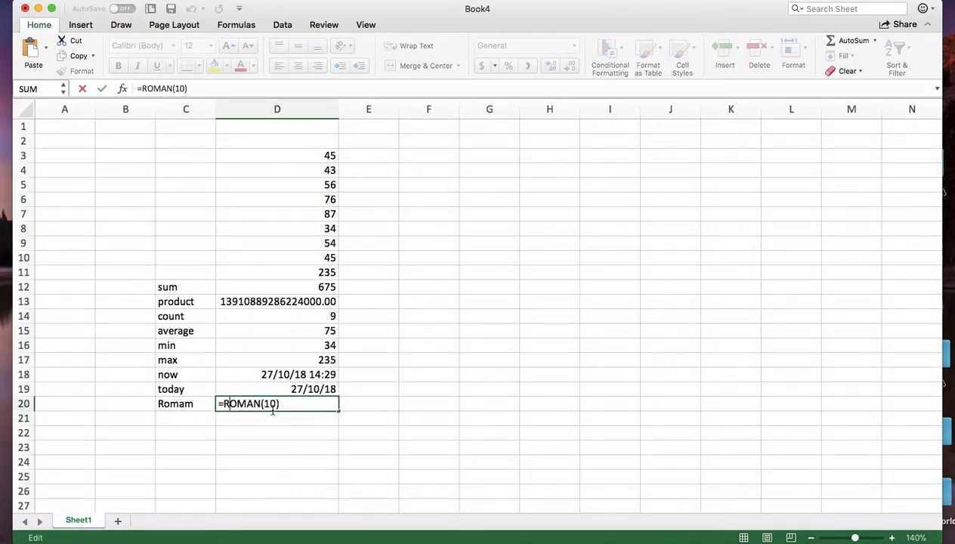
{"action": "left_click", "coordinate": [276, 404]}
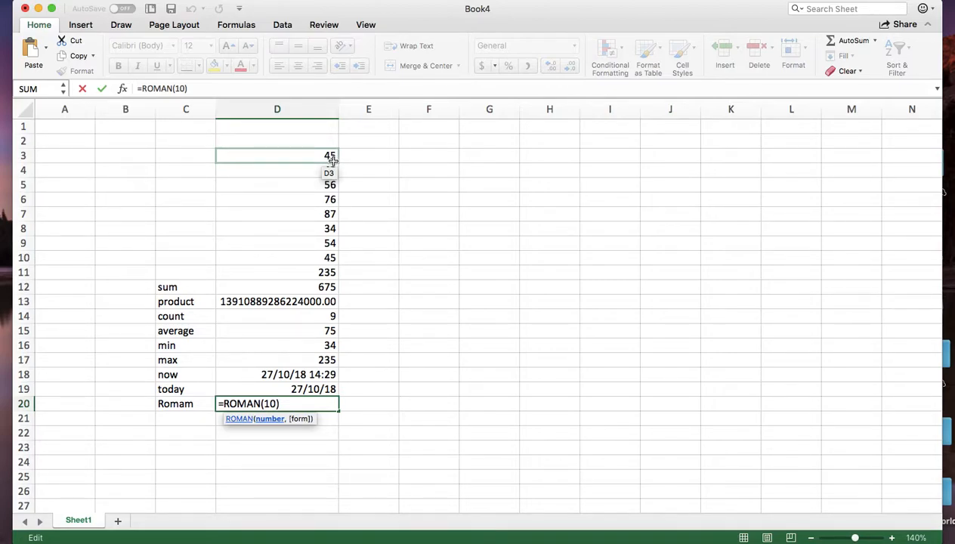
{"action": "key", "text": "BackSpace"}
{"action": "key", "text": "BackSpace"}
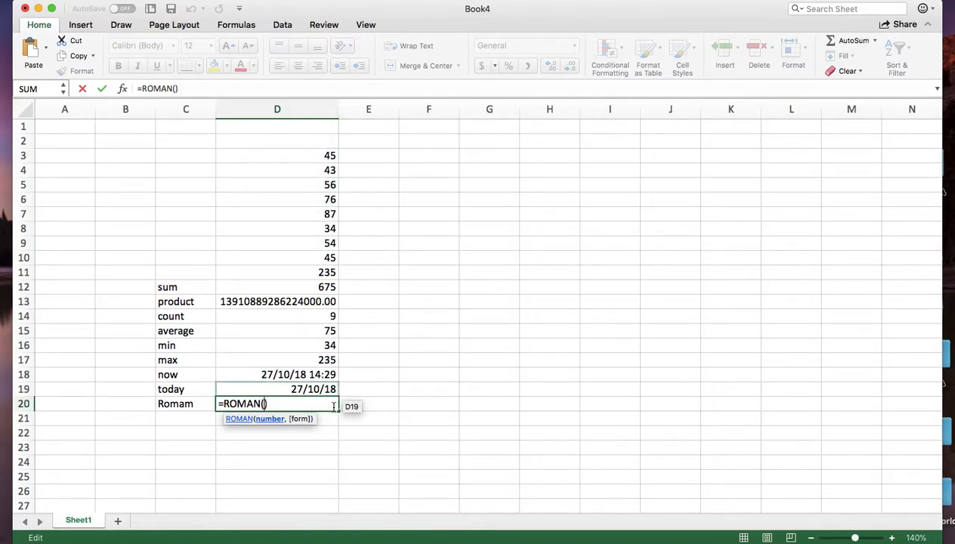
{"action": "left_click", "coordinate": [329, 156]}
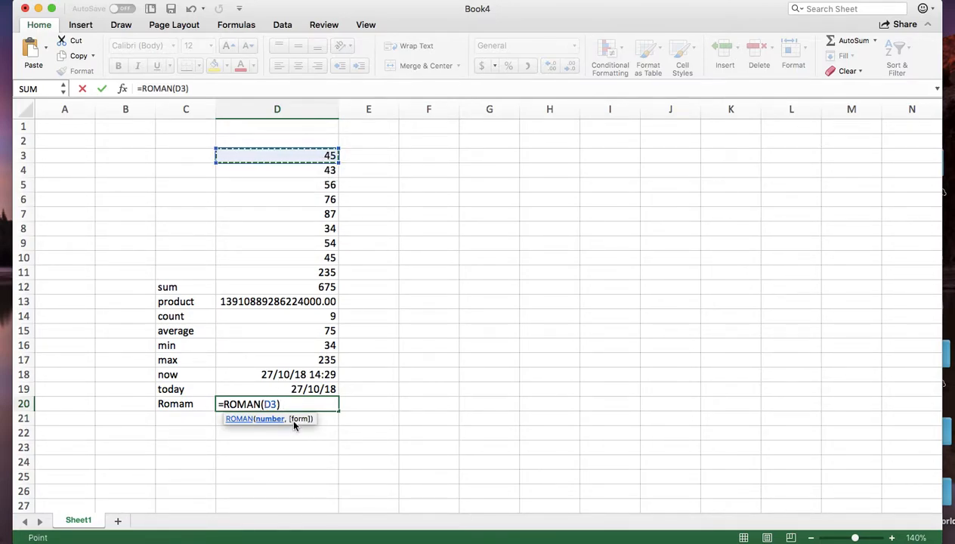
{"action": "key", "text": "Return"}
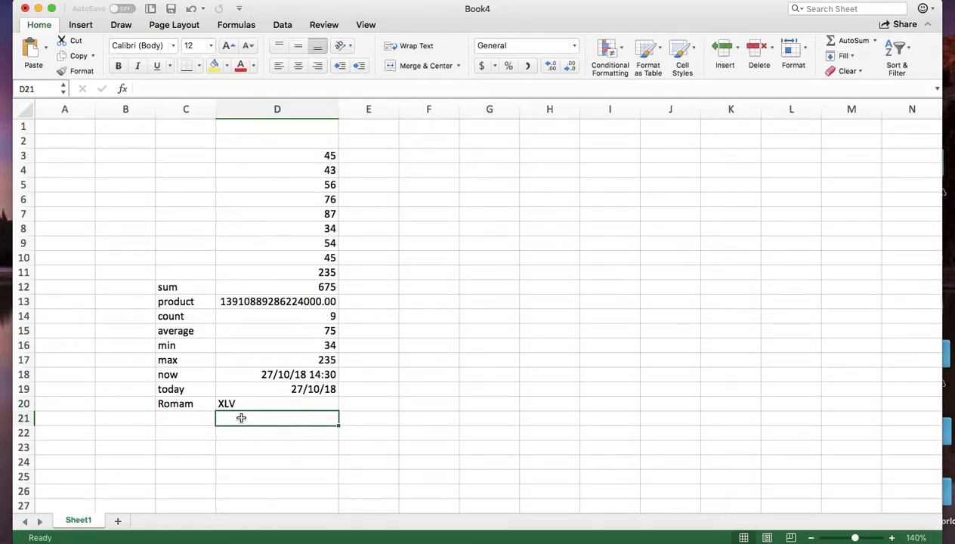
- Change the value in cell D3 to 5
{"action": "left_click", "coordinate": [330, 156]}
{"action": "double_click", "coordinate": [333, 157]}
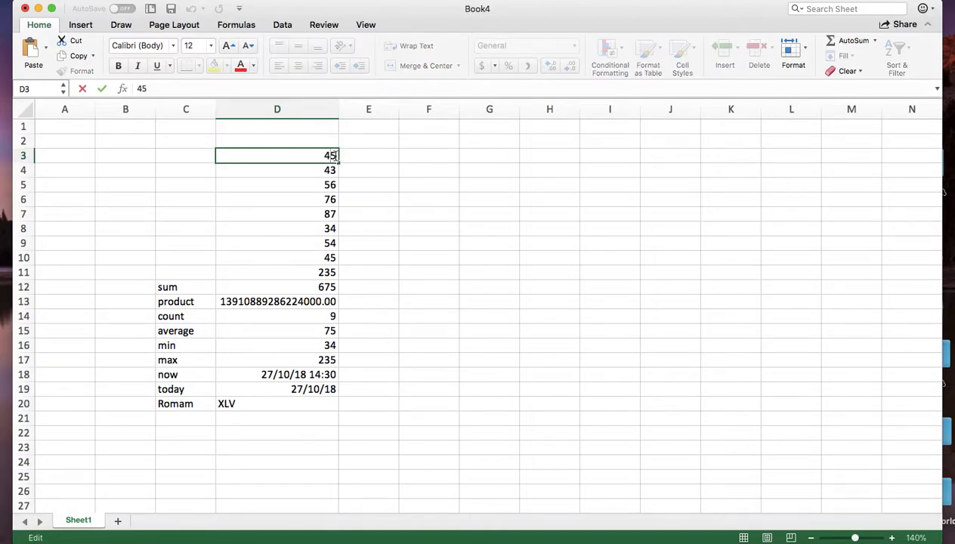
{"action": "key", "text": "BackSpace"}
{"action": "key", "text": "Return"}
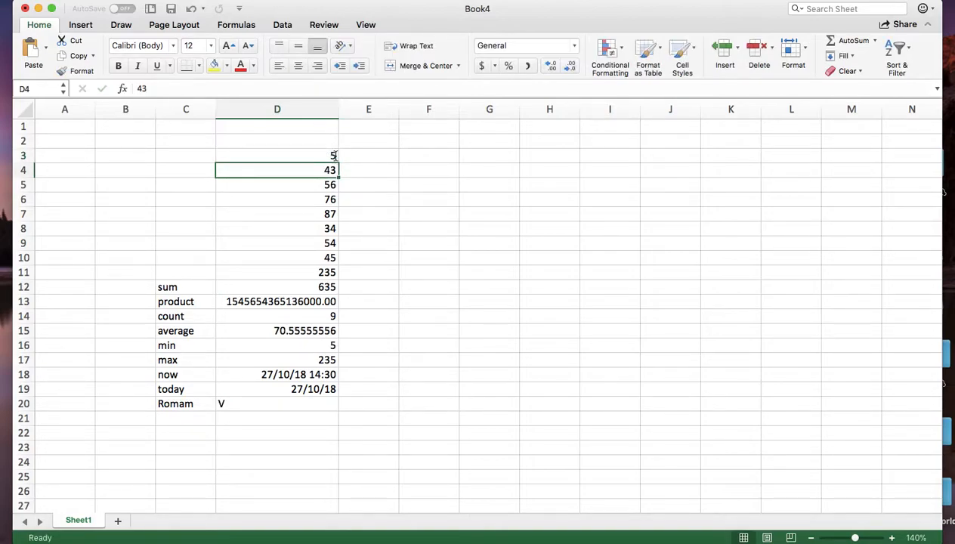
- Examine the cell reference used in the ROMAN formula in D20
{"action": "left_click", "coordinate": [231, 405]}
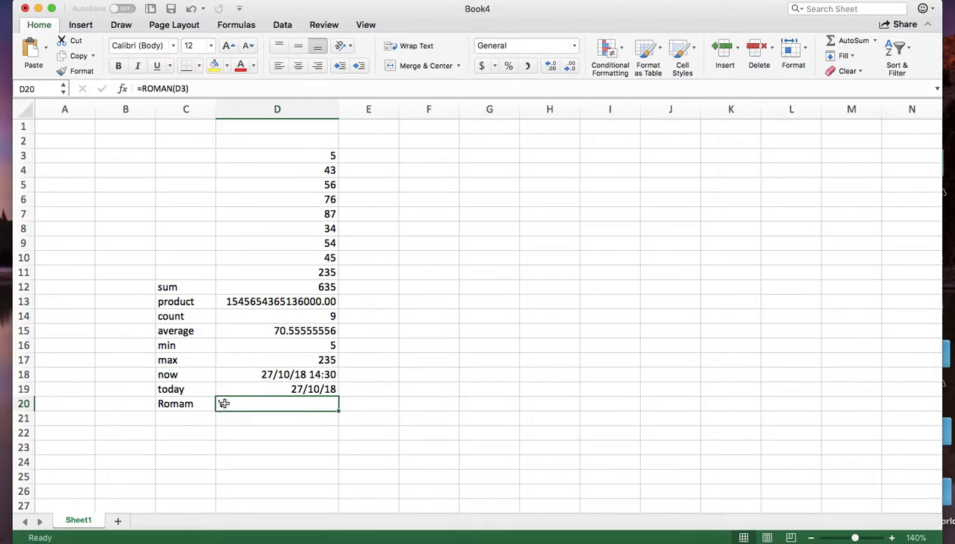
{"action": "double_click", "coordinate": [235, 404]}
{"action": "left_click_drag", "start_coordinate": [274, 403], "coordinate": [265, 404]}
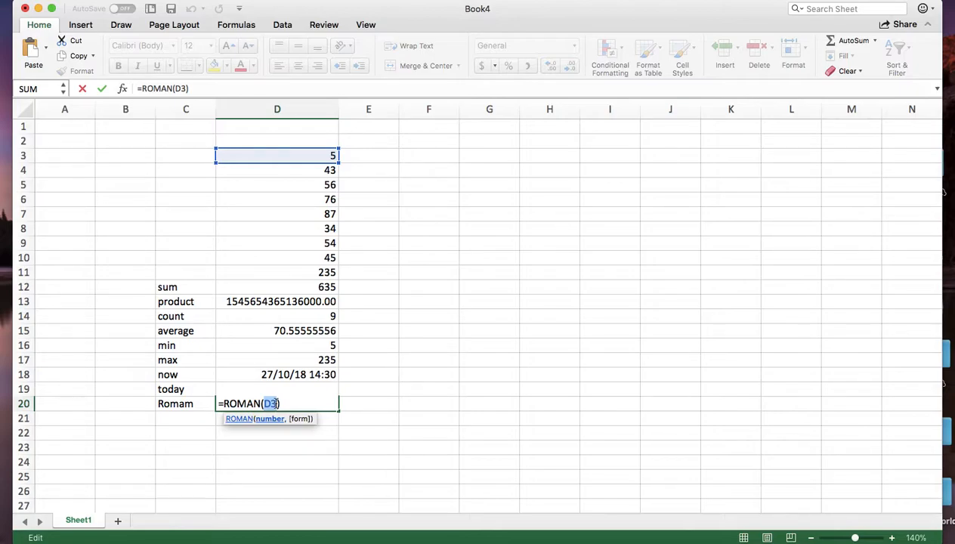
{"action": "left_click", "coordinate": [283, 404]}
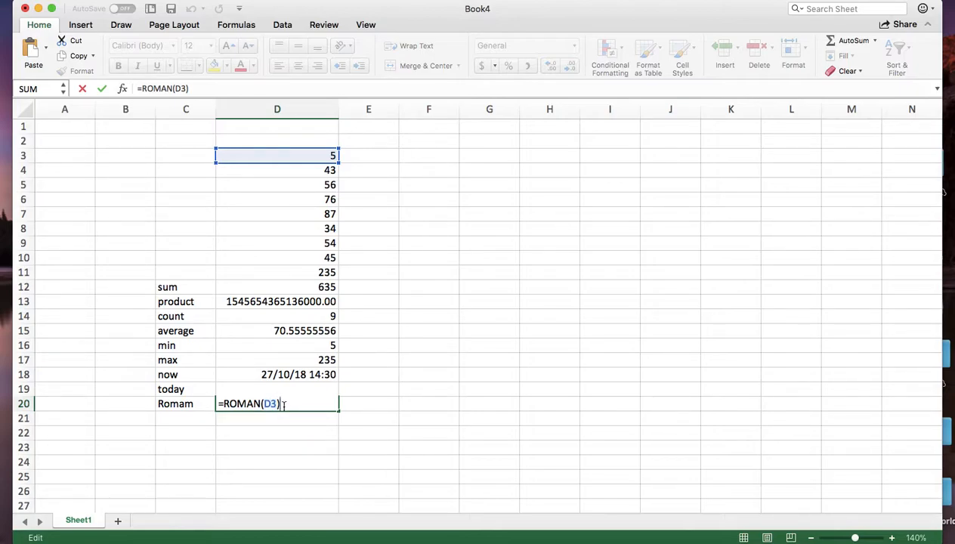
{"action": "key", "text": "Return"}
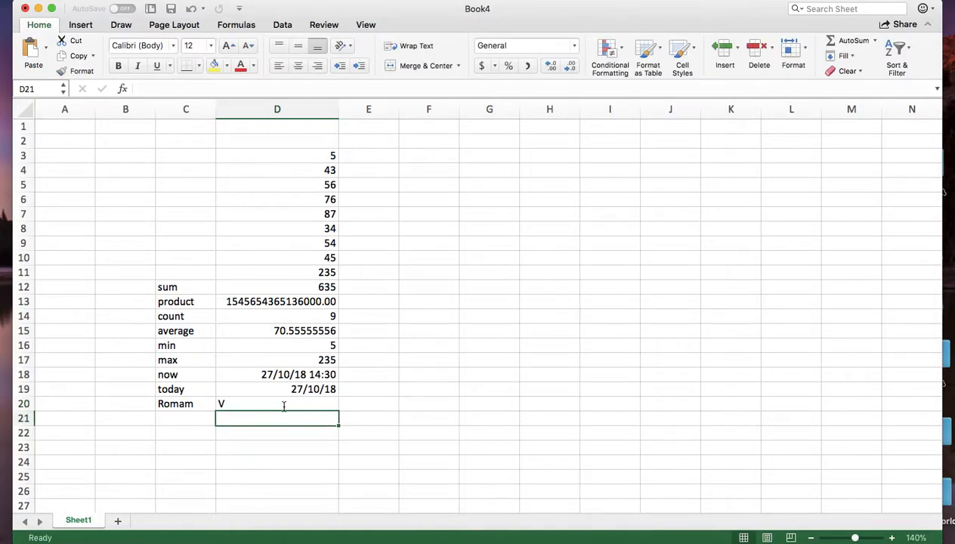
{"action": "left_click", "coordinate": [185, 418]}
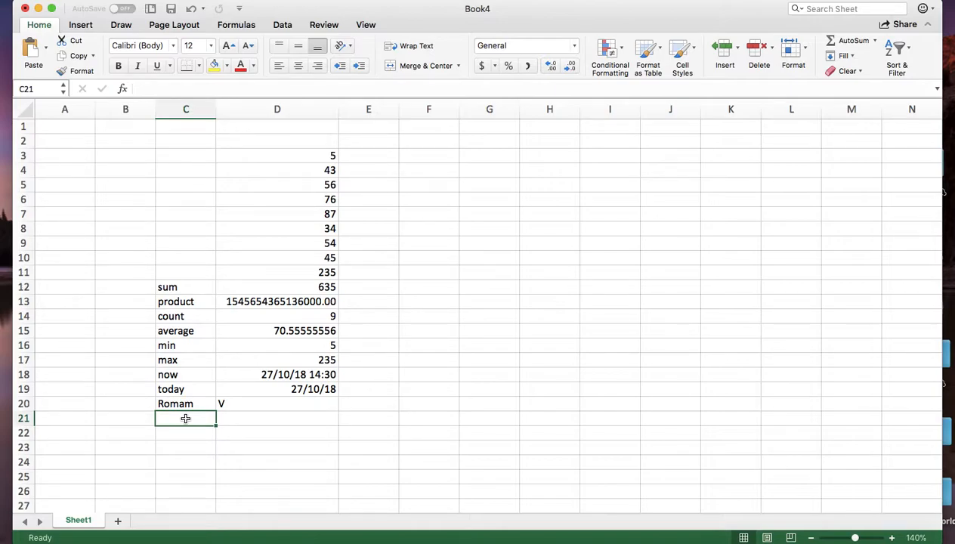
- Enter the text YouTube in cell G10, with a capital Y and a capital T
{"action": "left_click", "coordinate": [509, 259]}
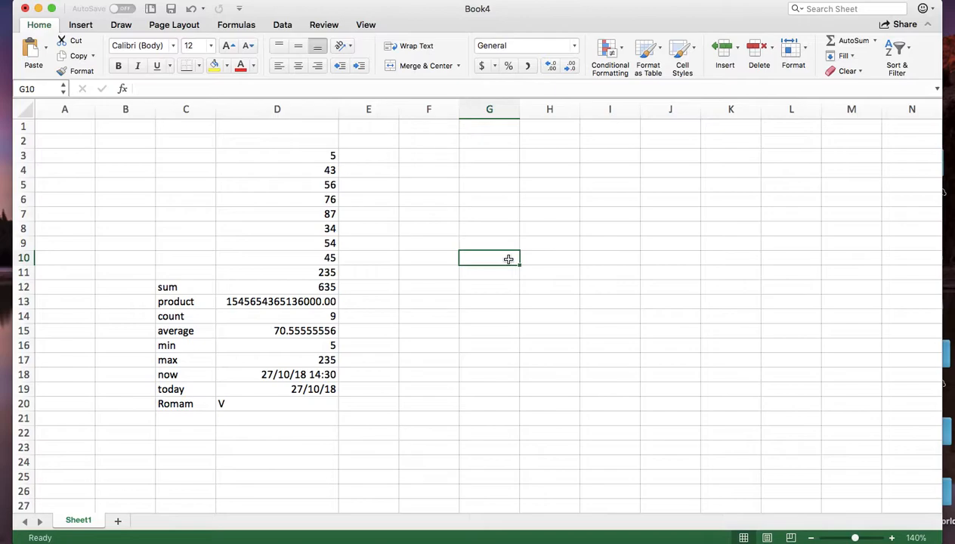
{"action": "type", "text": "Youtube"}
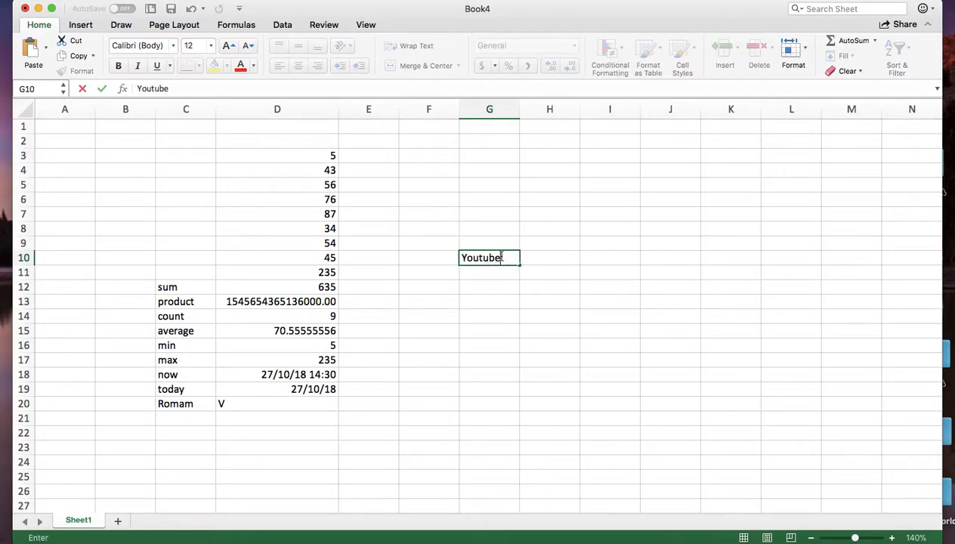
{"action": "left_click", "coordinate": [483, 258]}
{"action": "key", "text": "BackSpace"}
{"action": "type", "text": "T"}
- Convert the text of G10 to capital letters in cell G11 with the UPPER function
{"action": "left_click", "coordinate": [492, 276]}
{"action": "type", "text": "="}
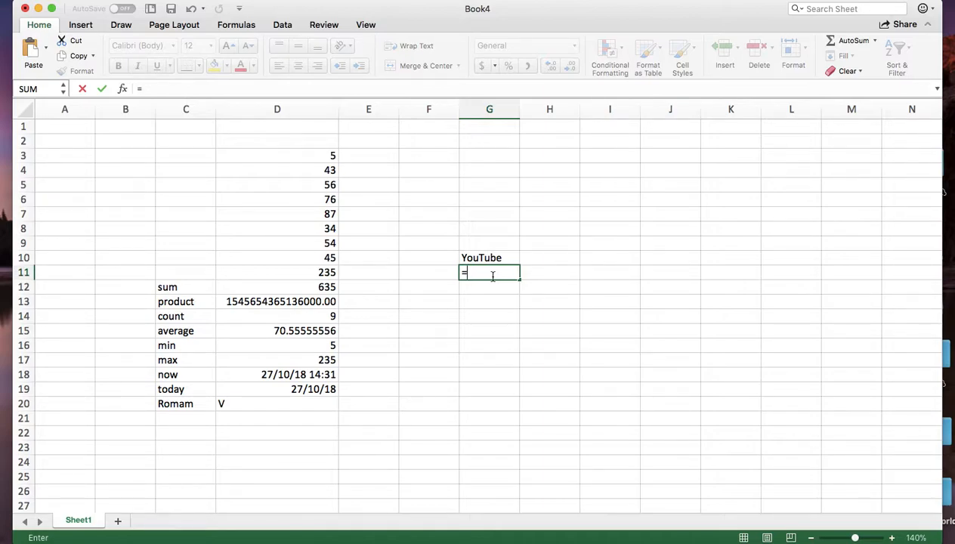
{"action": "type", "text": "upper("}
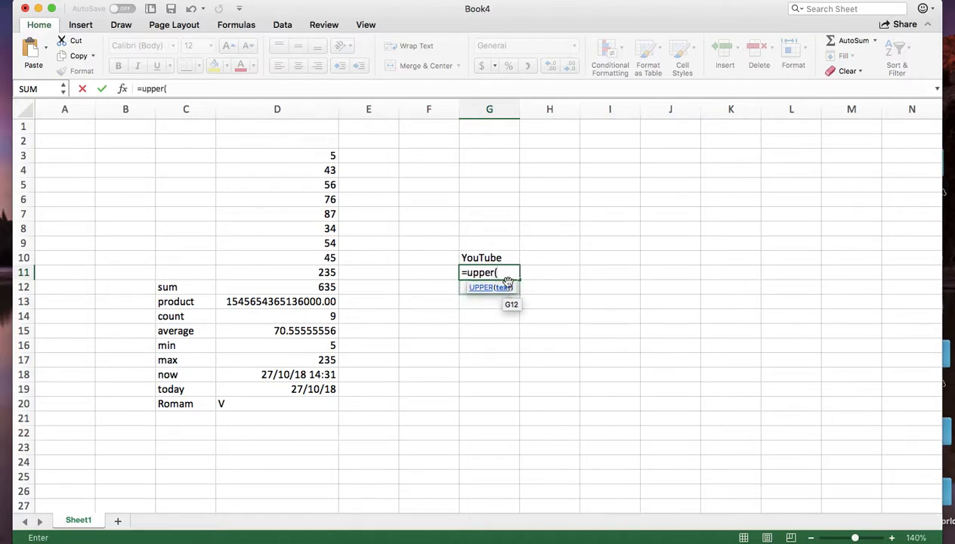
{"action": "left_click", "coordinate": [492, 258]}
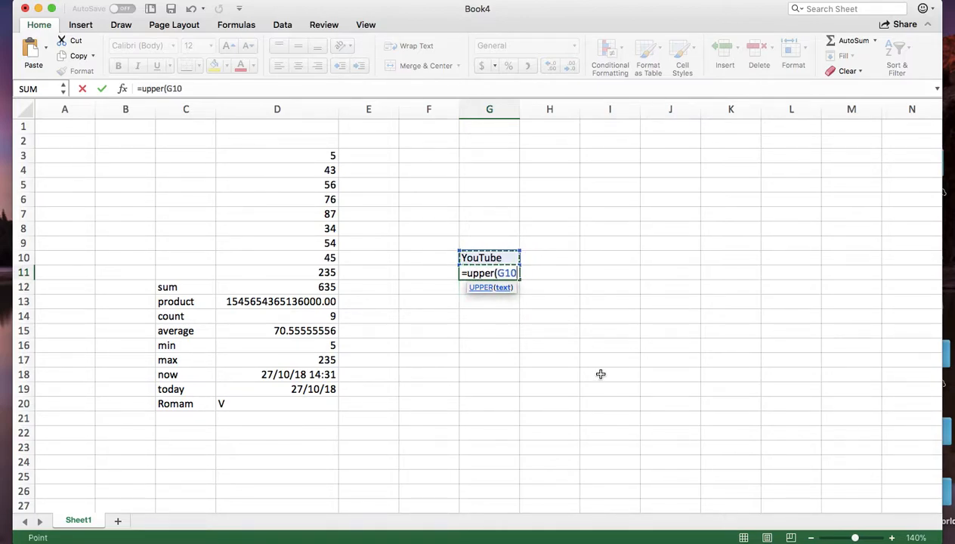
{"action": "type", "text": ")"}
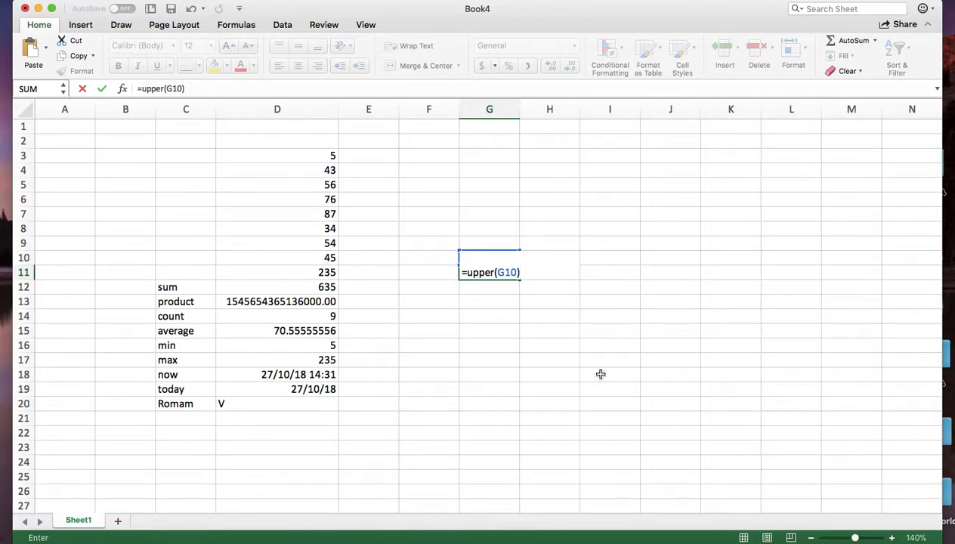
{"action": "key", "text": "Return"}
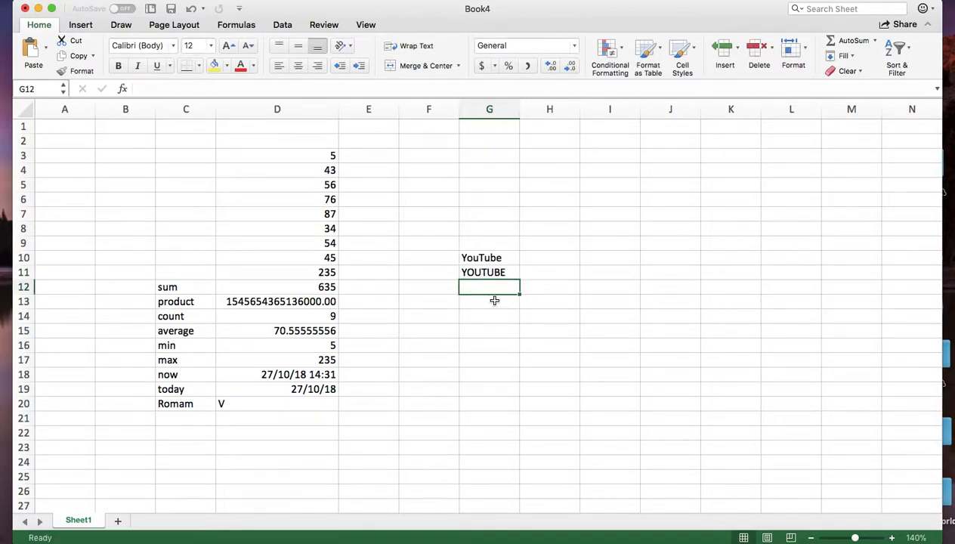
- Convert the text of G10 to small letters in cell G12 with the LOWER function
{"action": "type", "text": "="}
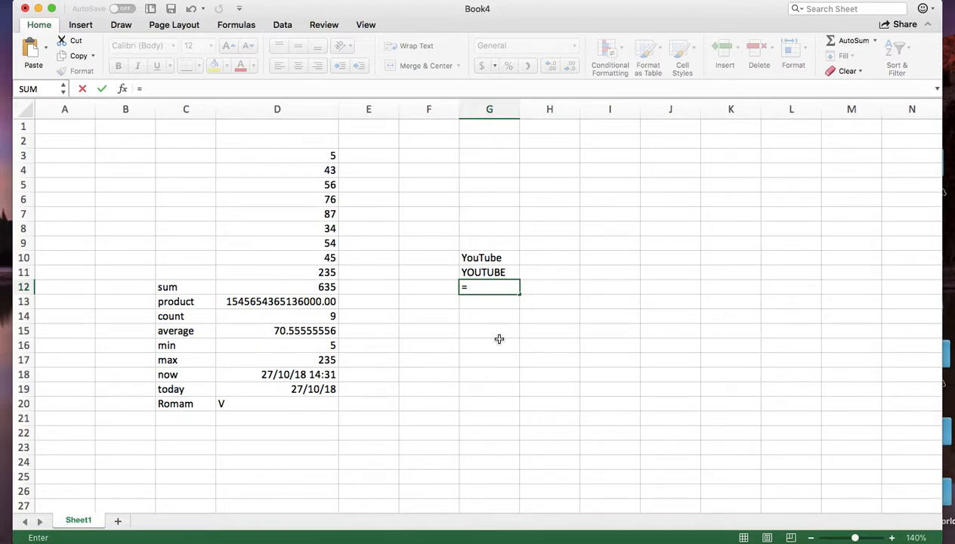
{"action": "type", "text": "lower("}
{"action": "left_click", "coordinate": [513, 257]}
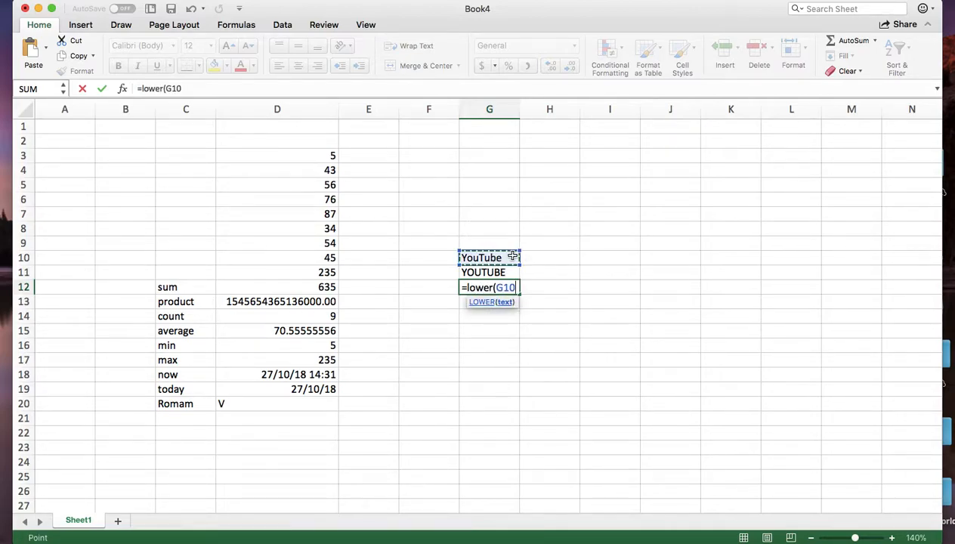
{"action": "type", "text": ")"}
{"action": "key", "text": "Return"}
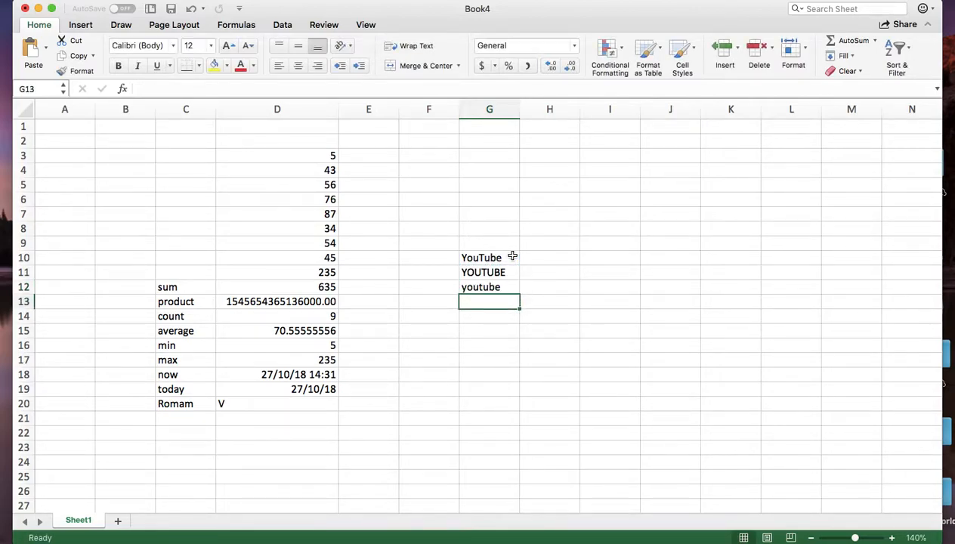
- Count the characters of the text in G10 in cell G13 with the LEN function
{"action": "left_click", "coordinate": [495, 257]}
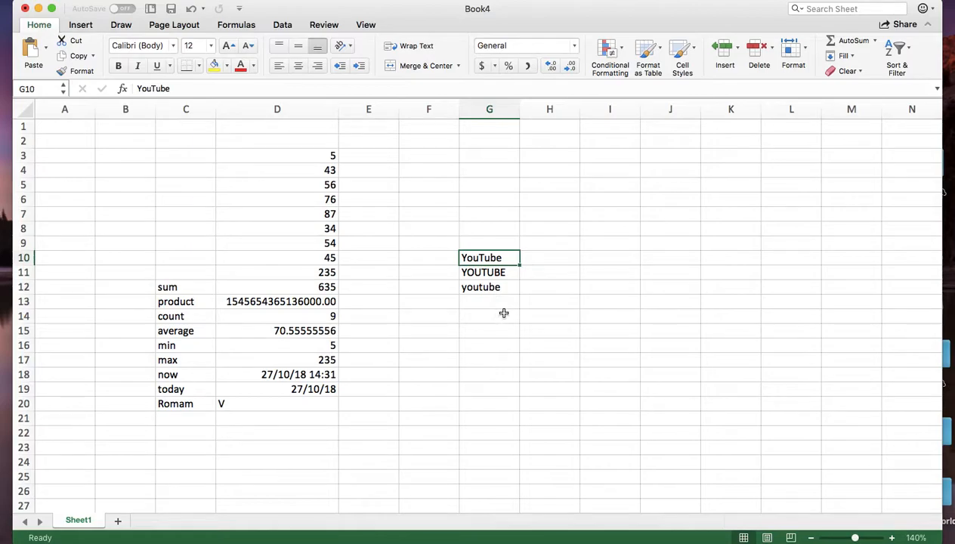
{"action": "left_click", "coordinate": [495, 302]}
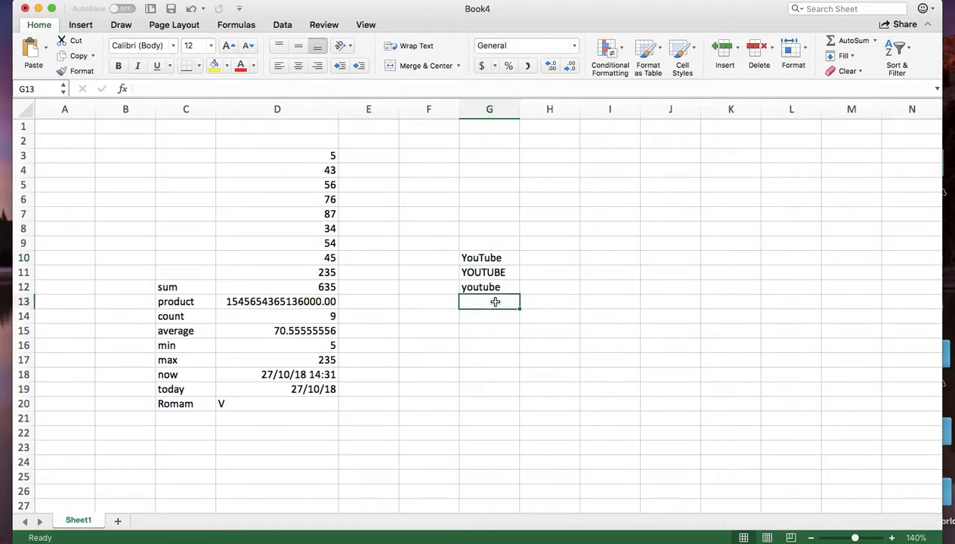
{"action": "left_click", "coordinate": [499, 258]}
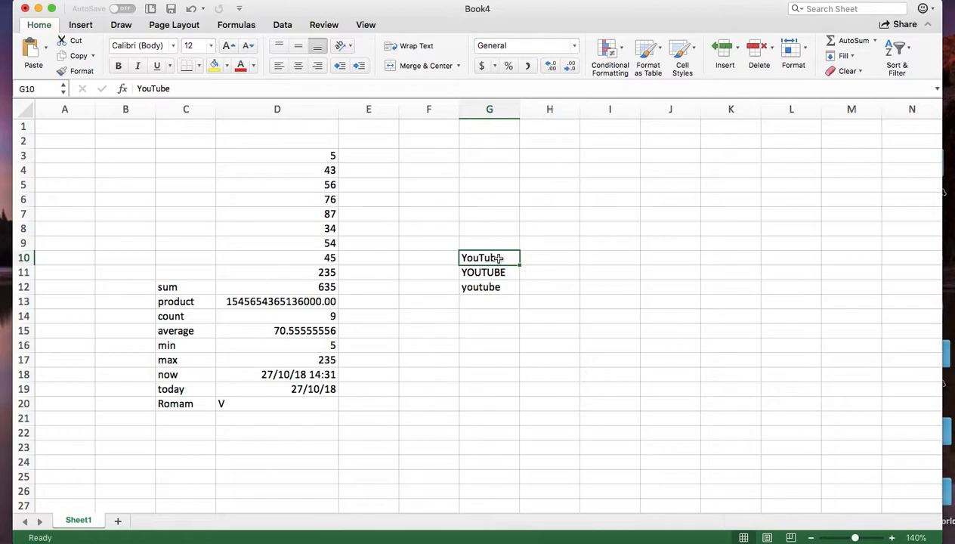
{"action": "left_click", "coordinate": [487, 303]}
{"action": "type", "text": "="}
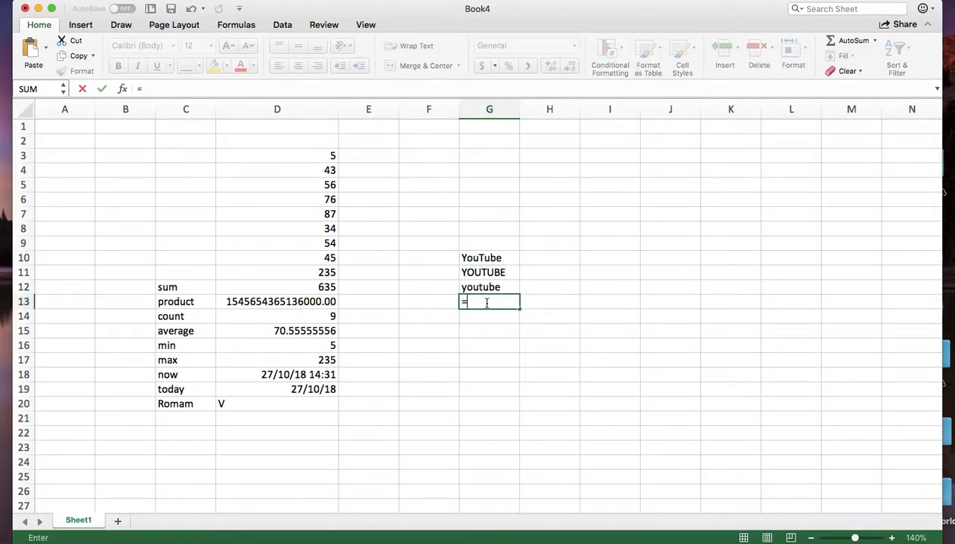
{"action": "type", "text": "len("}
{"action": "left_click", "coordinate": [507, 260]}
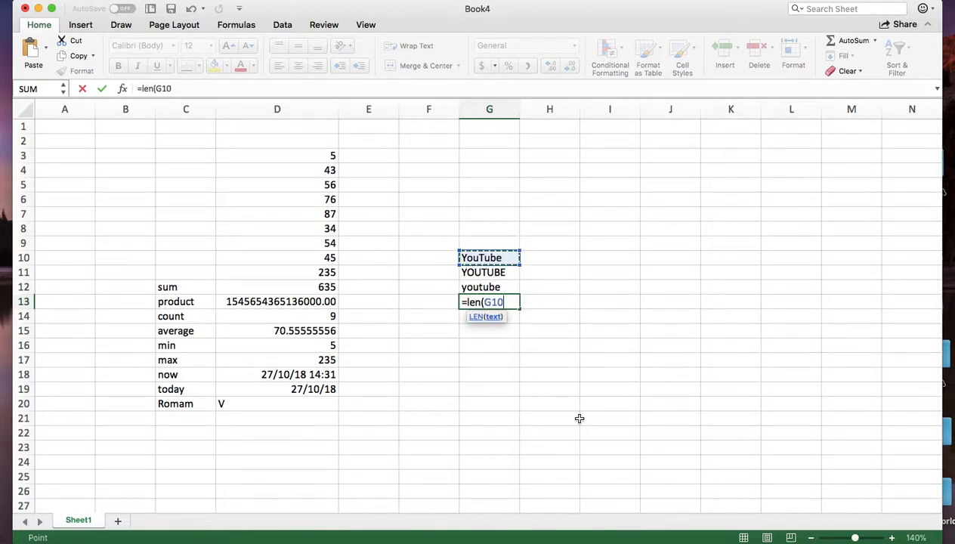
{"action": "type", "text": ")"}
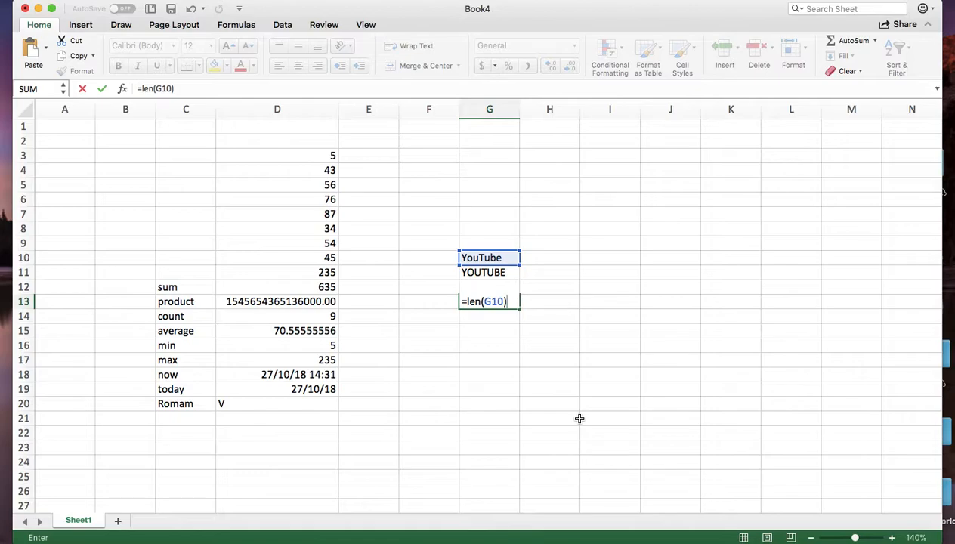
{"action": "key", "text": "Return"}
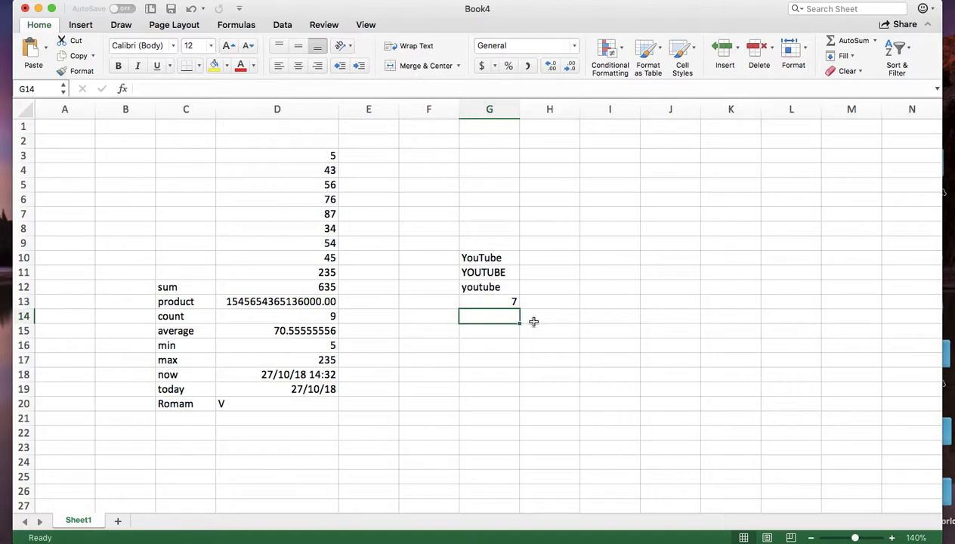
{"action": "left_click", "coordinate": [553, 387]}
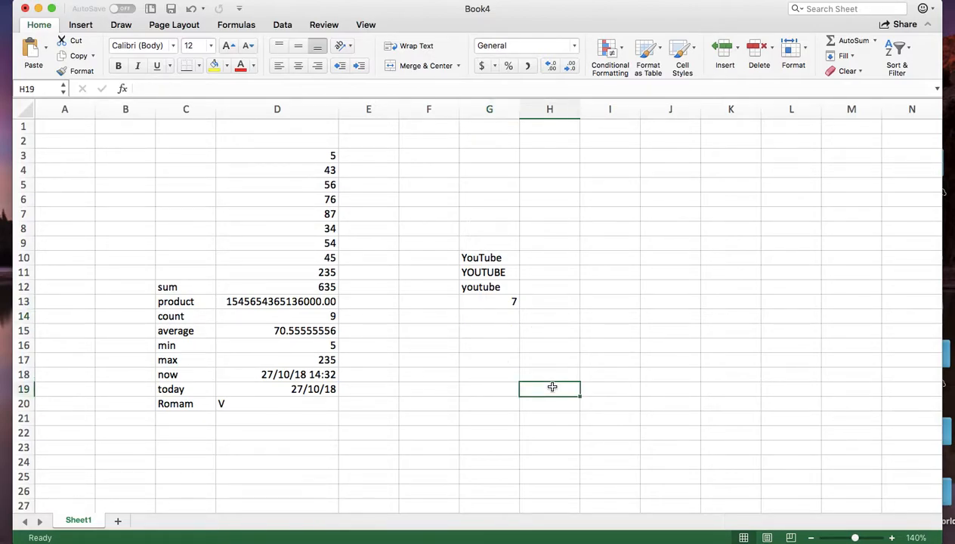